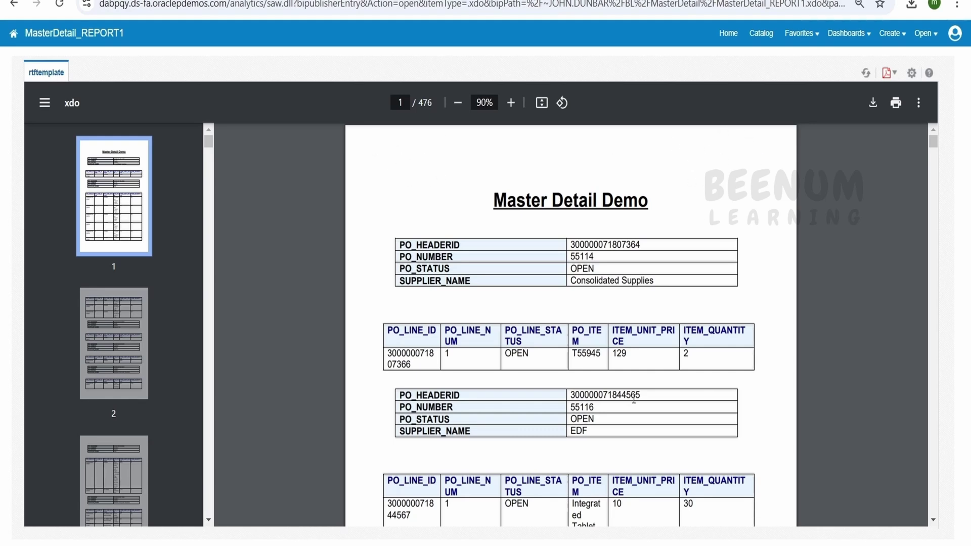
- Add a Blank (Three Columns) header to the Word template's page header
click(600, 544)
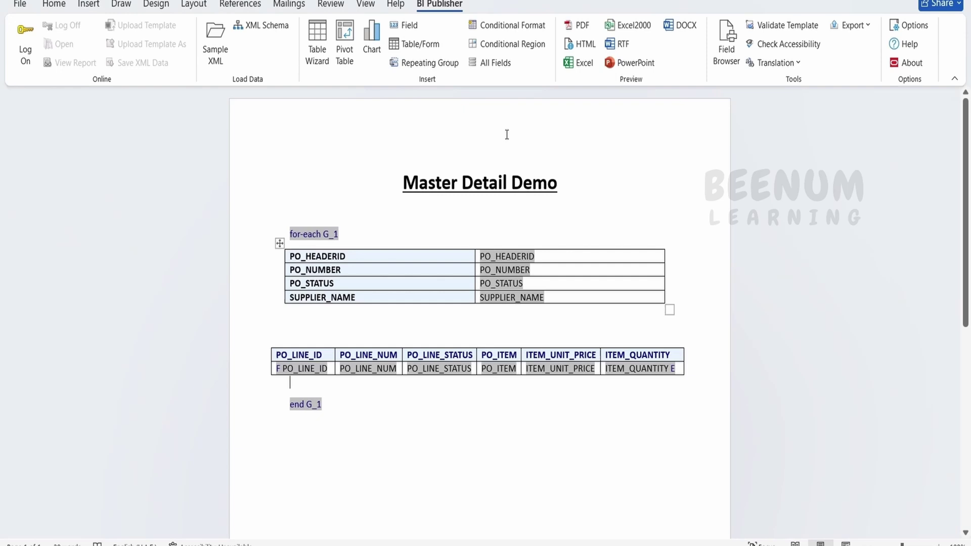
double_click(514, 115)
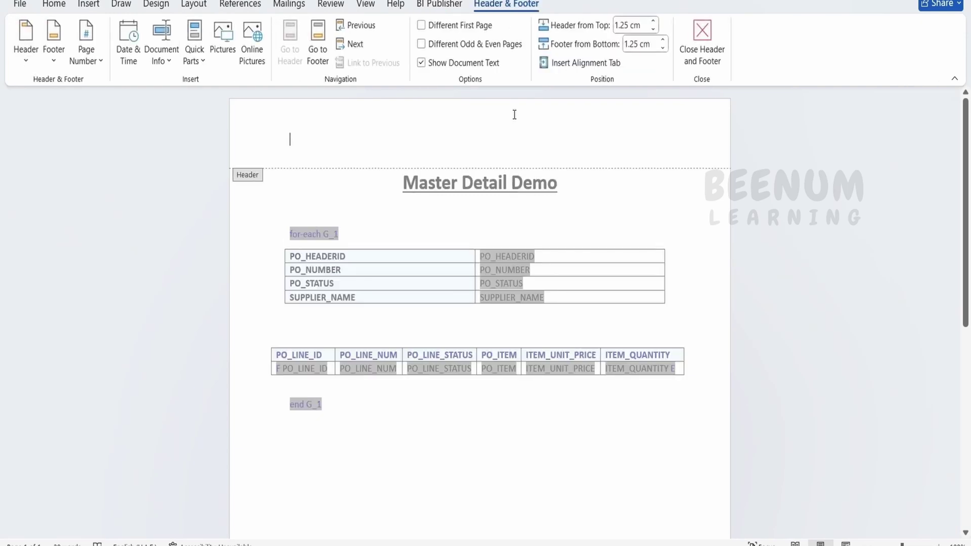
click(87, 5)
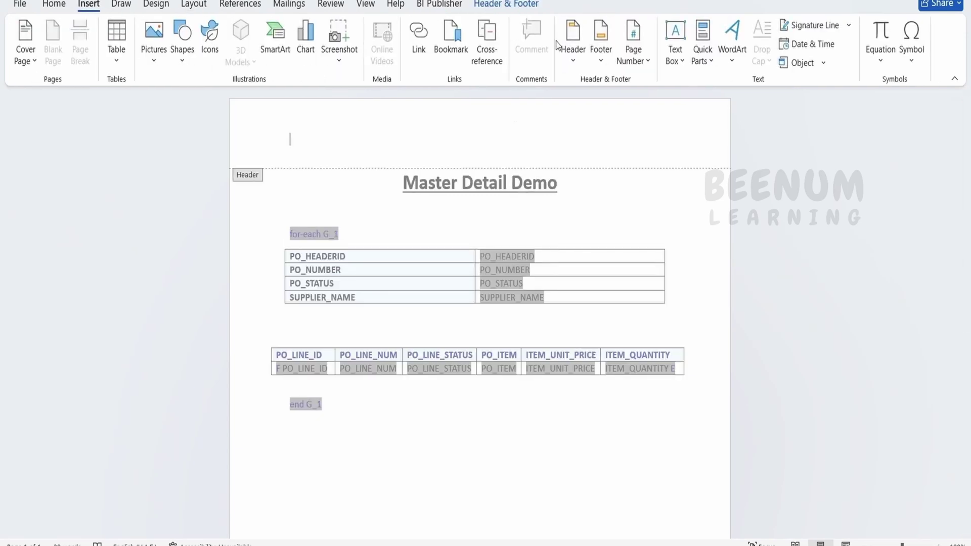
click(572, 43)
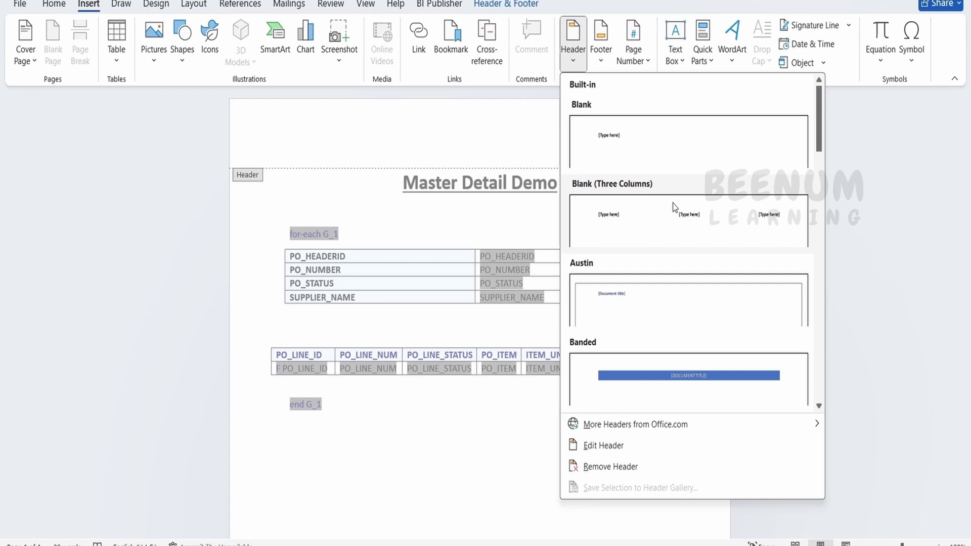
scroll(690, 271, down, 5)
scroll(691, 272, up, 3)
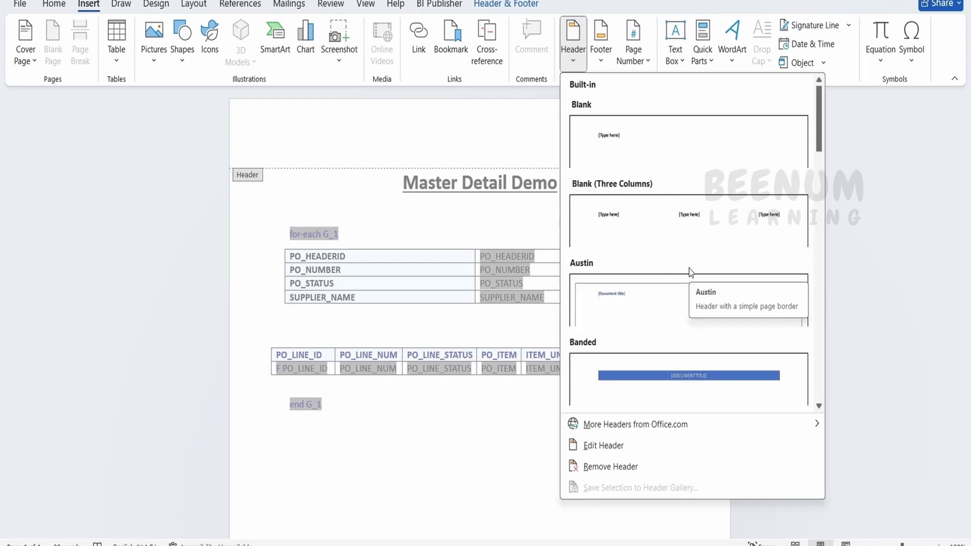
click(692, 217)
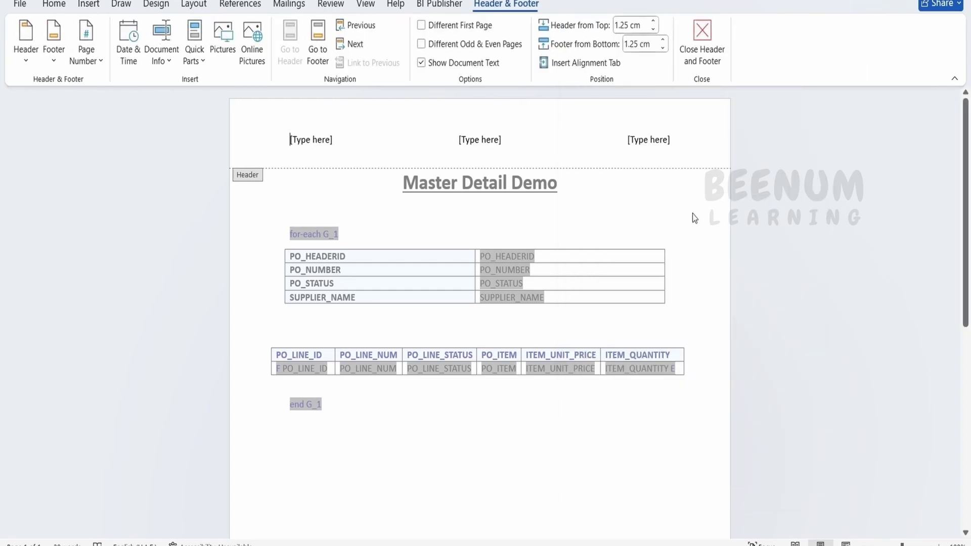
- Delete the left, middle and right [Type here] placeholders, leaving the header line empty
click(296, 143)
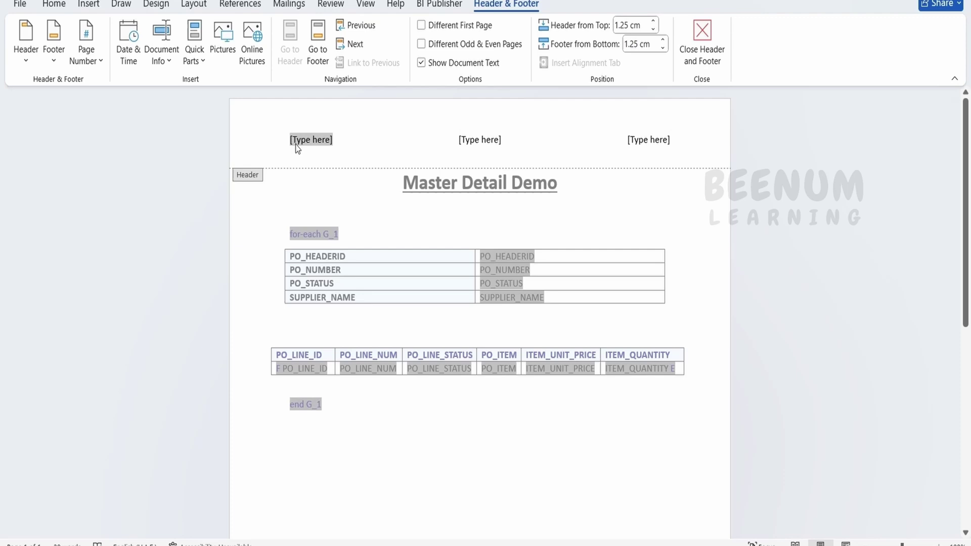
key(Delete)
click(498, 138)
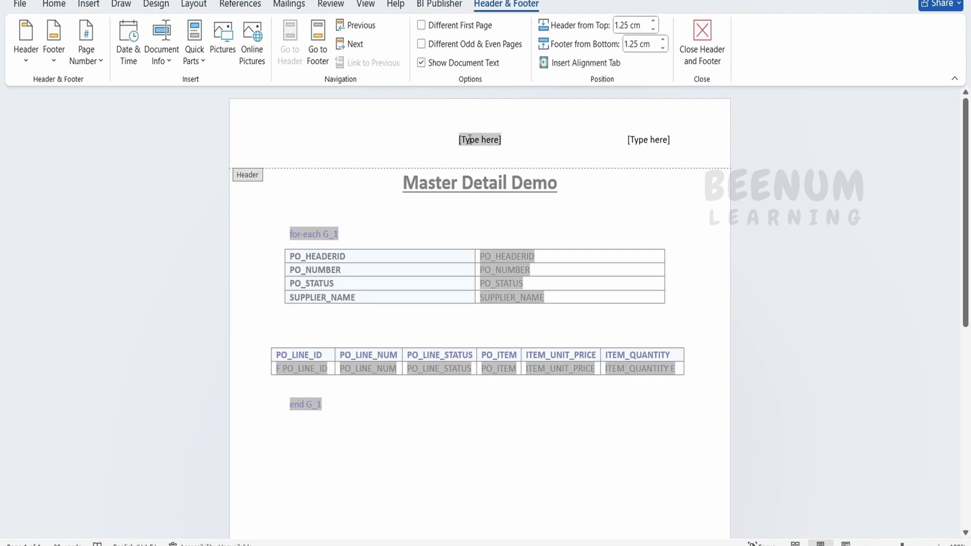
key(Delete)
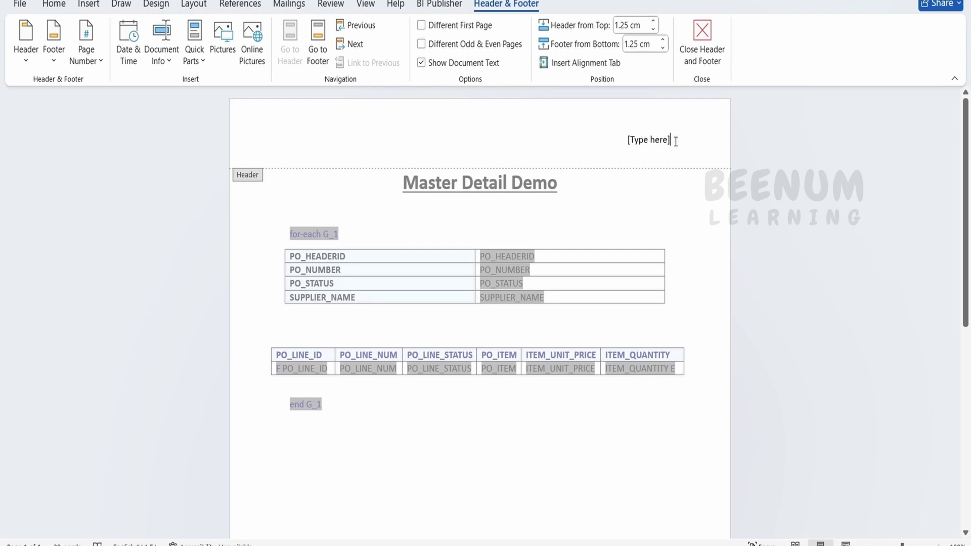
click(650, 143)
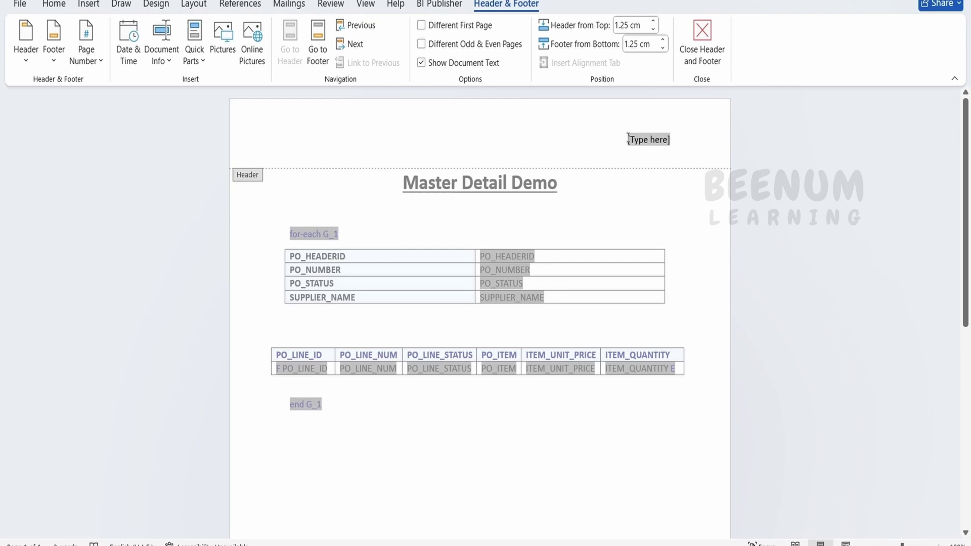
key(Delete)
click(269, 138)
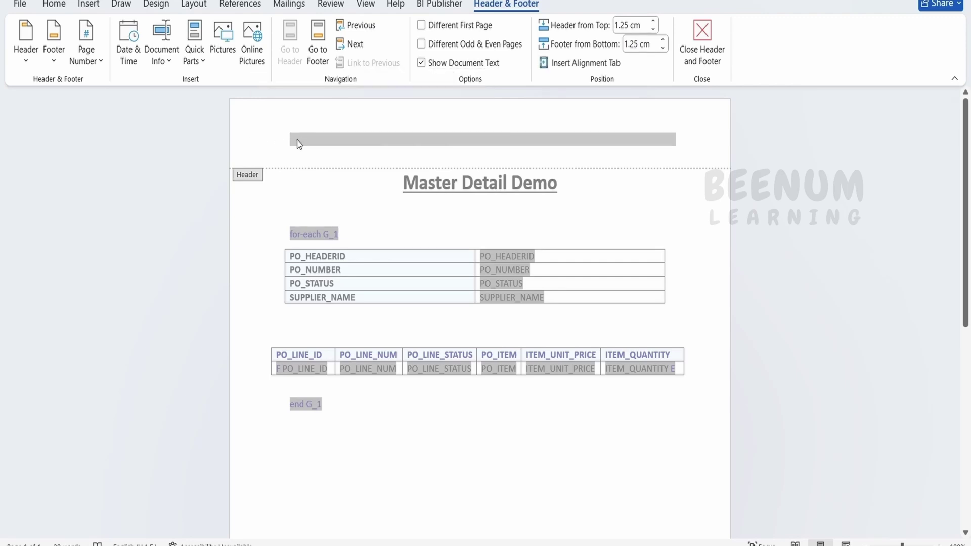
key(Delete)
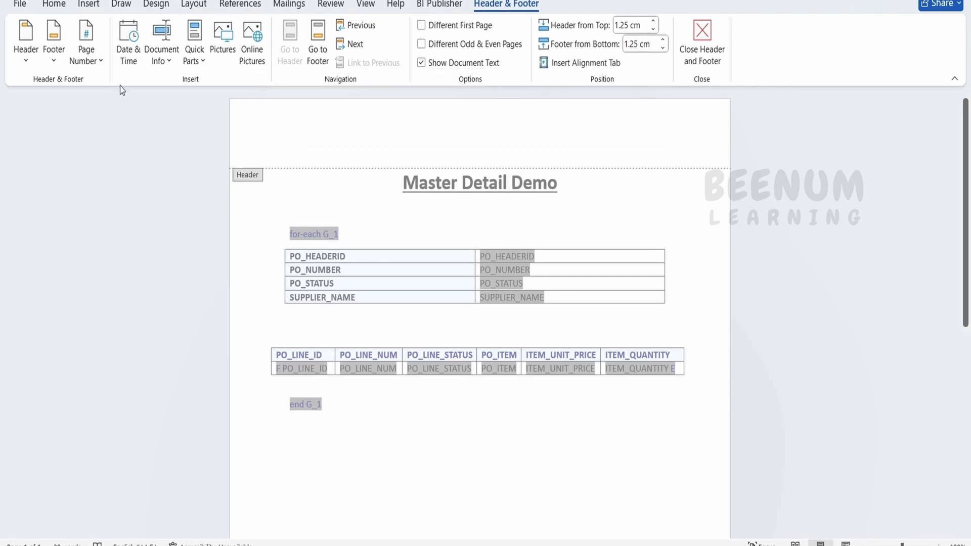
click(89, 4)
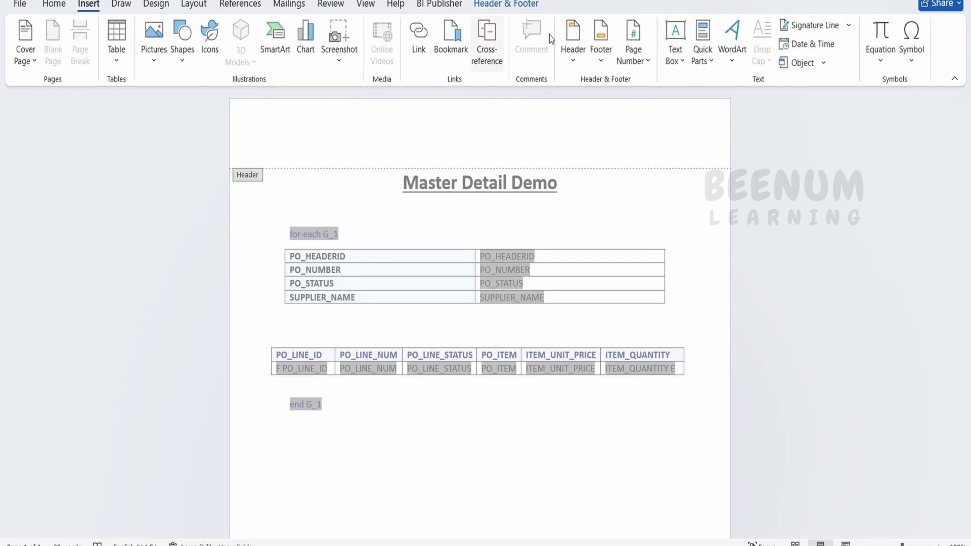
click(790, 62)
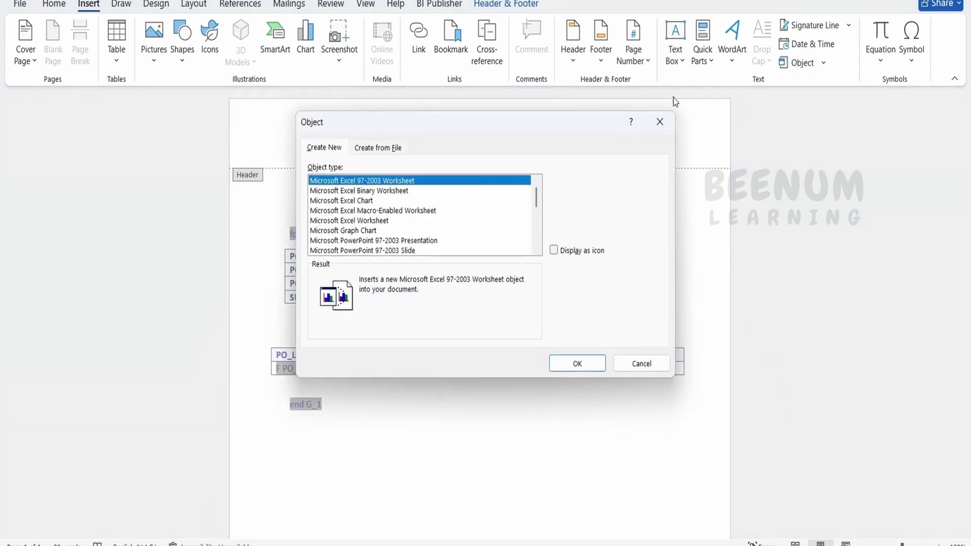
click(660, 121)
click(154, 38)
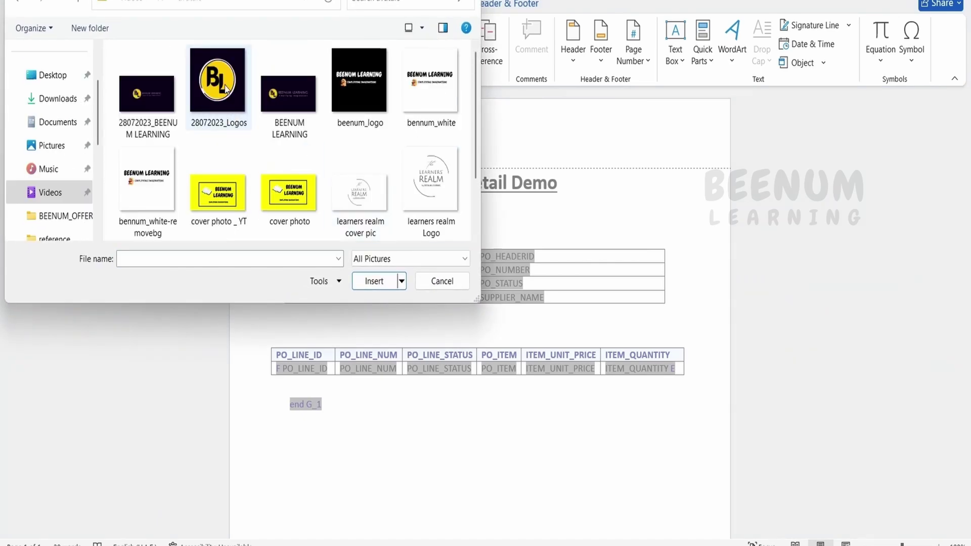
click(226, 90)
click(375, 281)
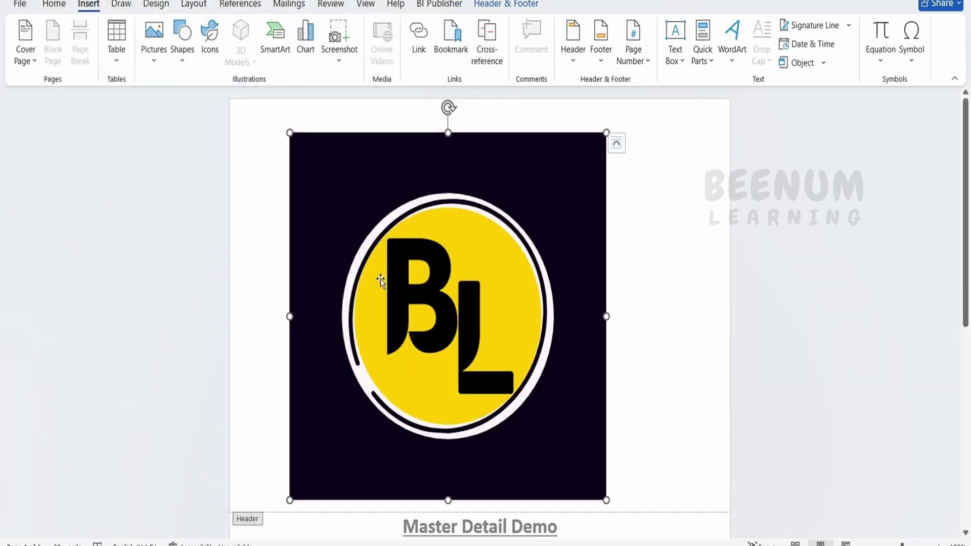
drag(606, 500, 325, 175)
click(432, 149)
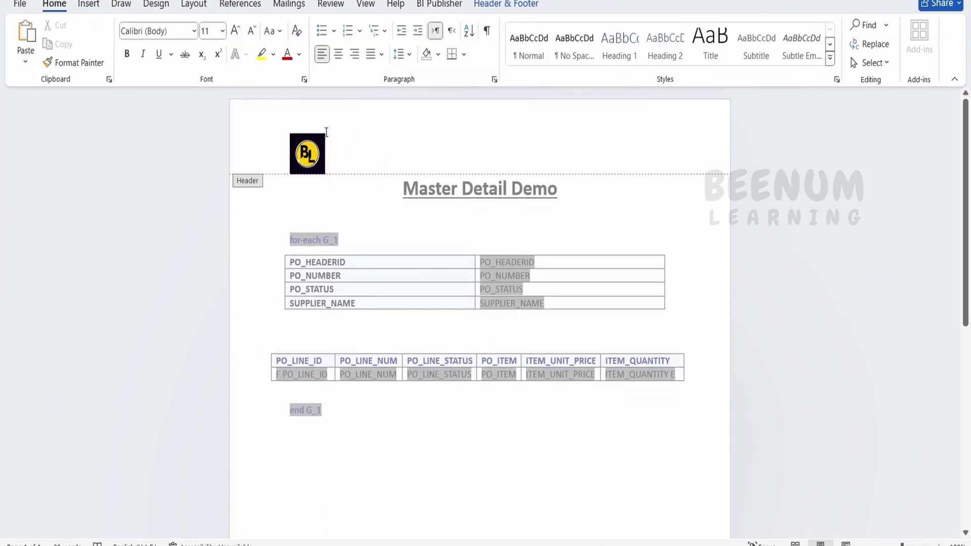
click(311, 152)
drag(326, 173, 311, 158)
click(503, 143)
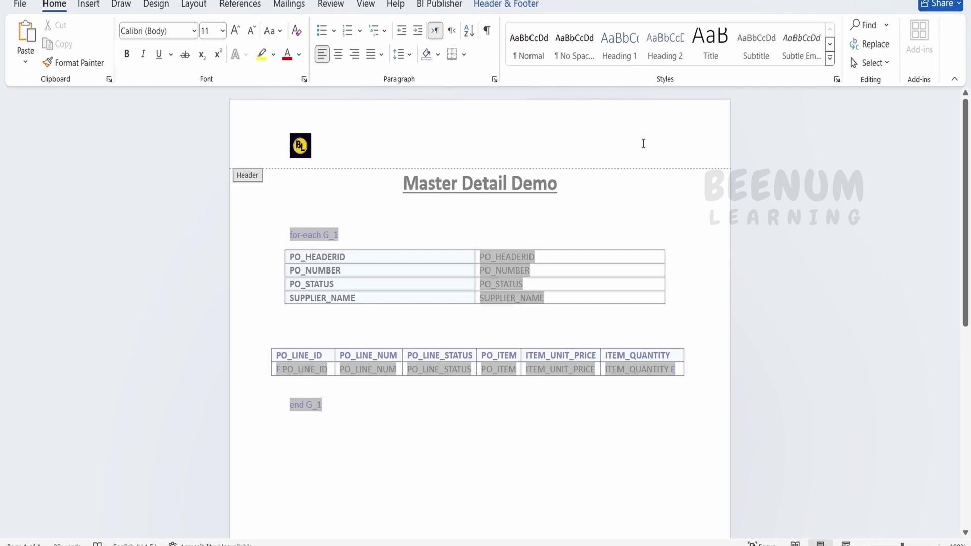
click(300, 148)
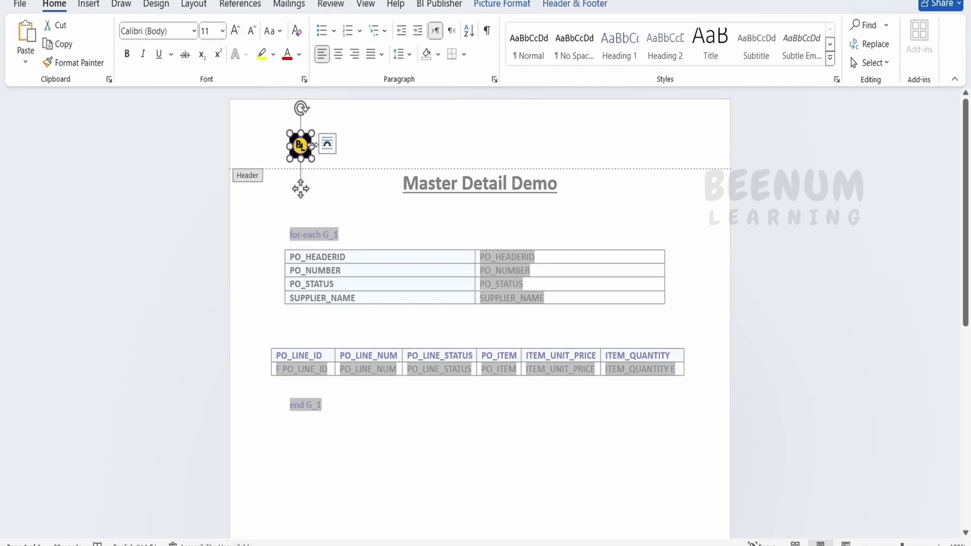
key(Delete)
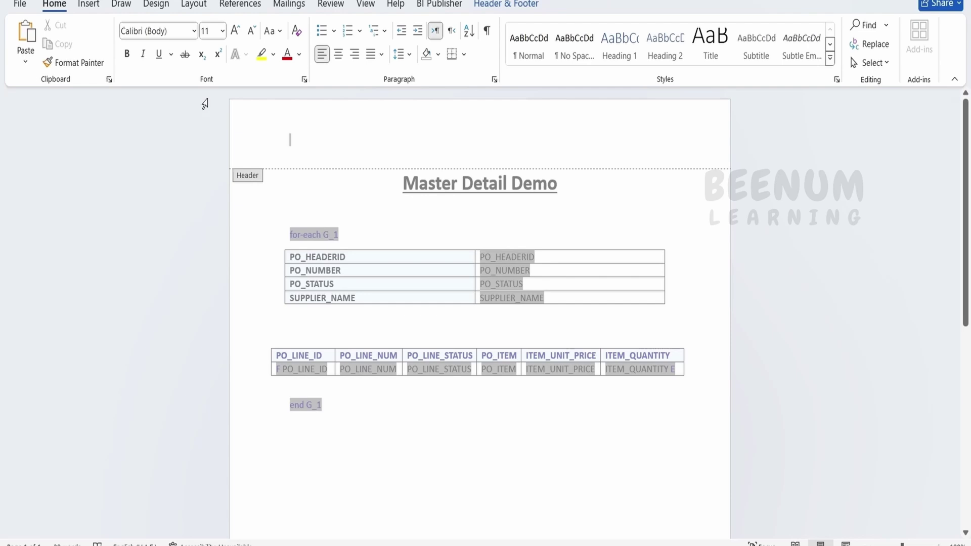
- Insert a 3x1 table in the header and widen it to span nearly the full page
click(90, 6)
click(115, 61)
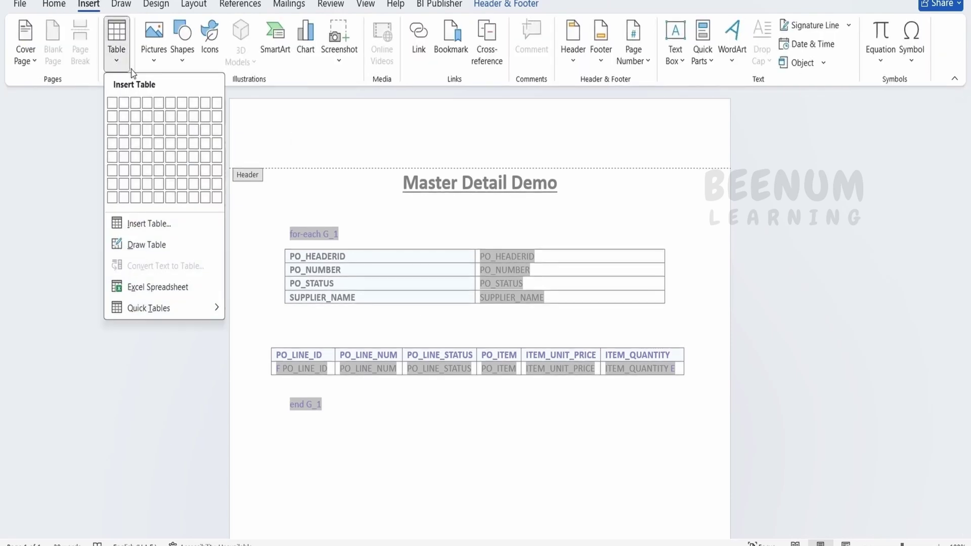
click(135, 103)
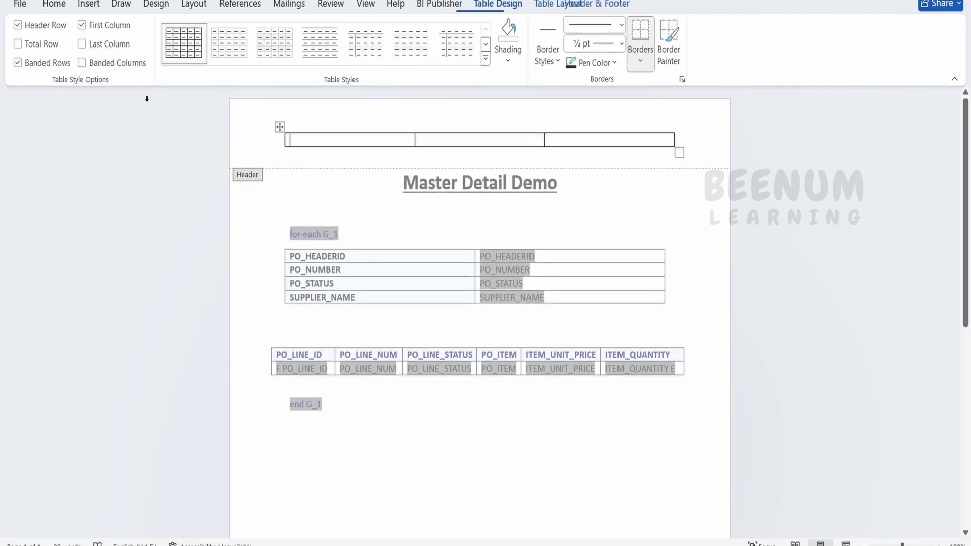
drag(284, 139, 250, 134)
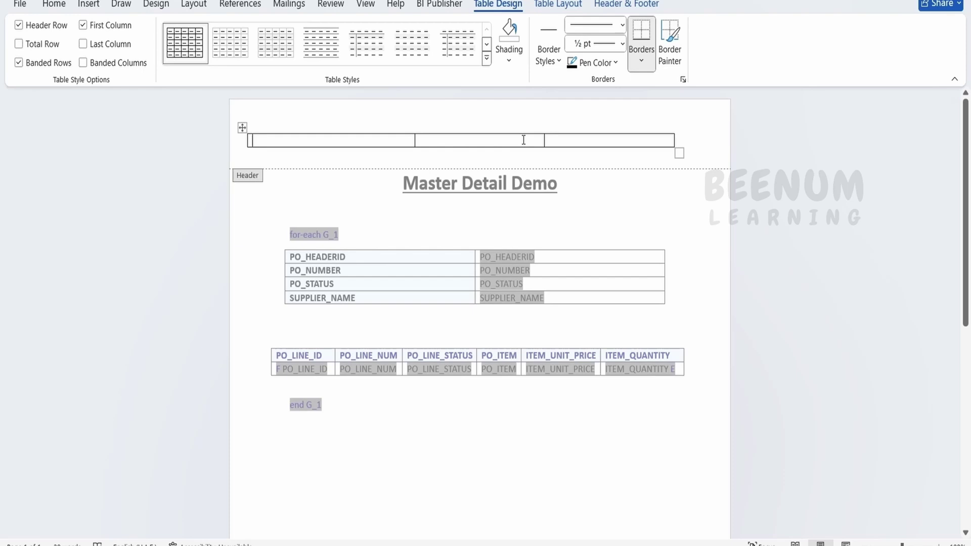
drag(673, 140, 708, 140)
click(394, 142)
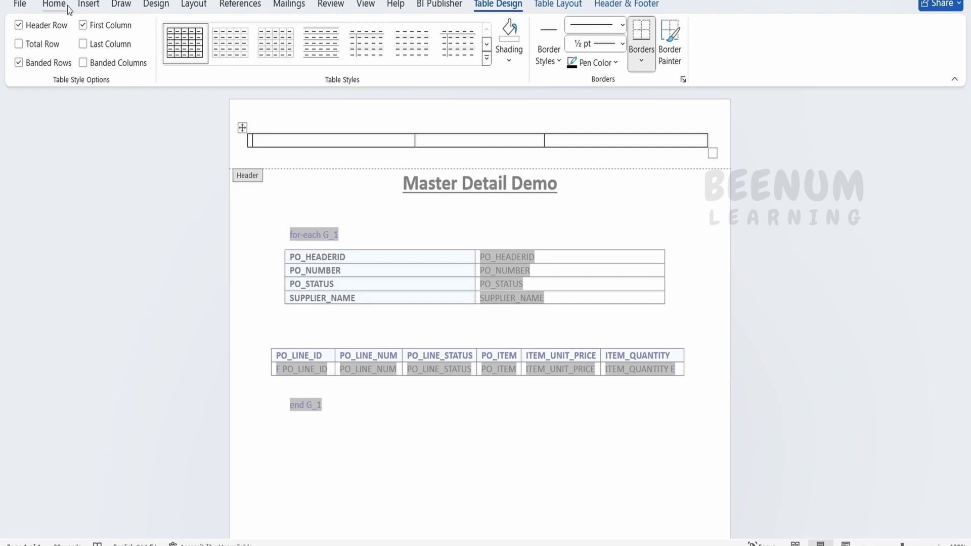
- Insert the 28072023_Logos picture into the first cell, shrink it, and widen the middle column
click(88, 7)
click(152, 48)
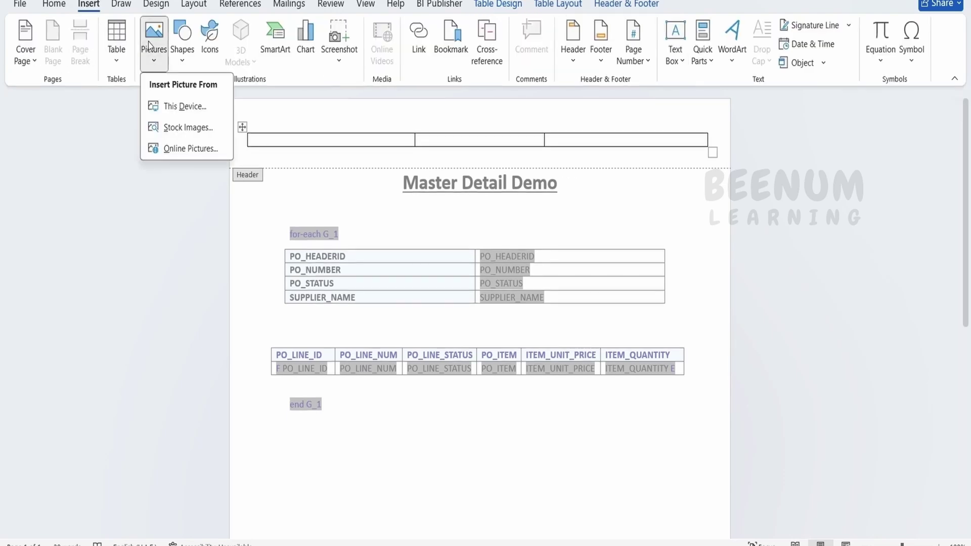
click(172, 105)
click(201, 107)
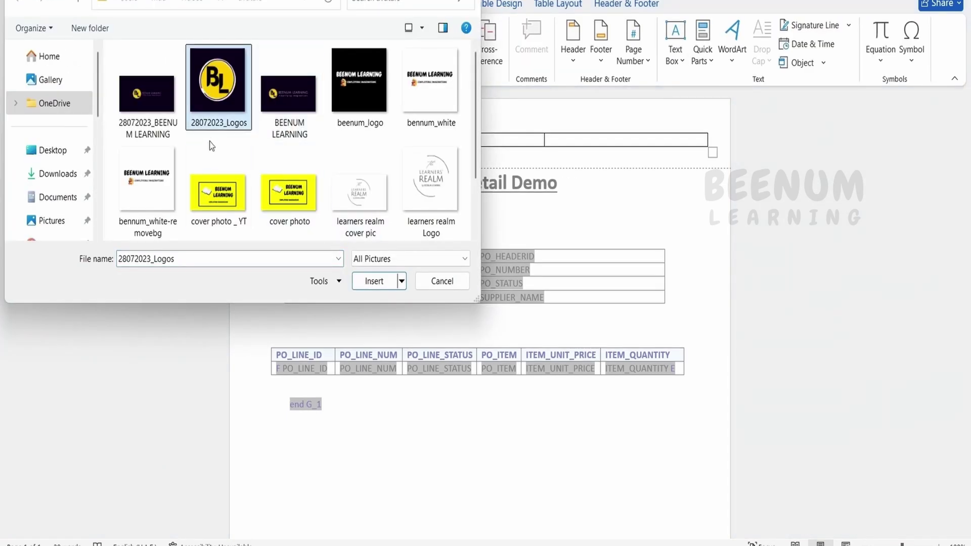
click(376, 280)
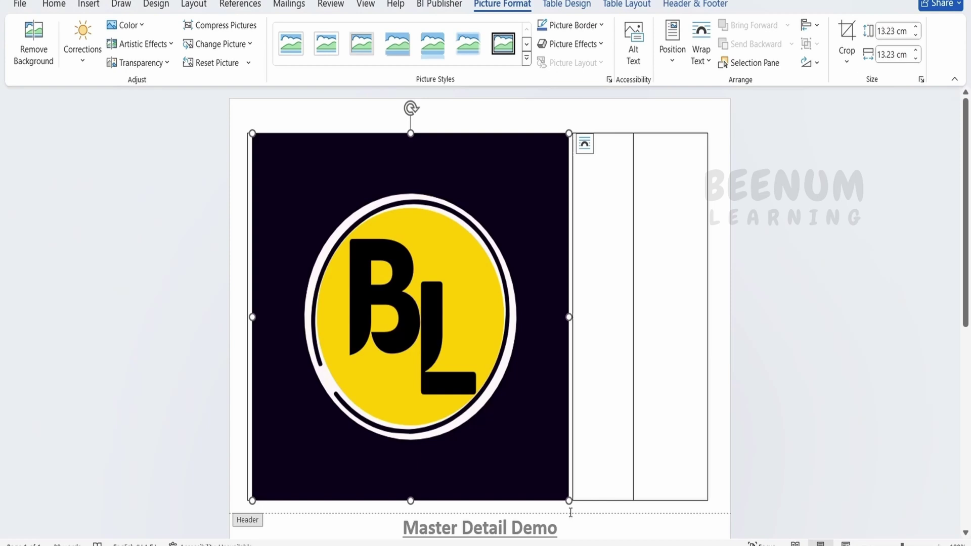
drag(570, 501, 262, 188)
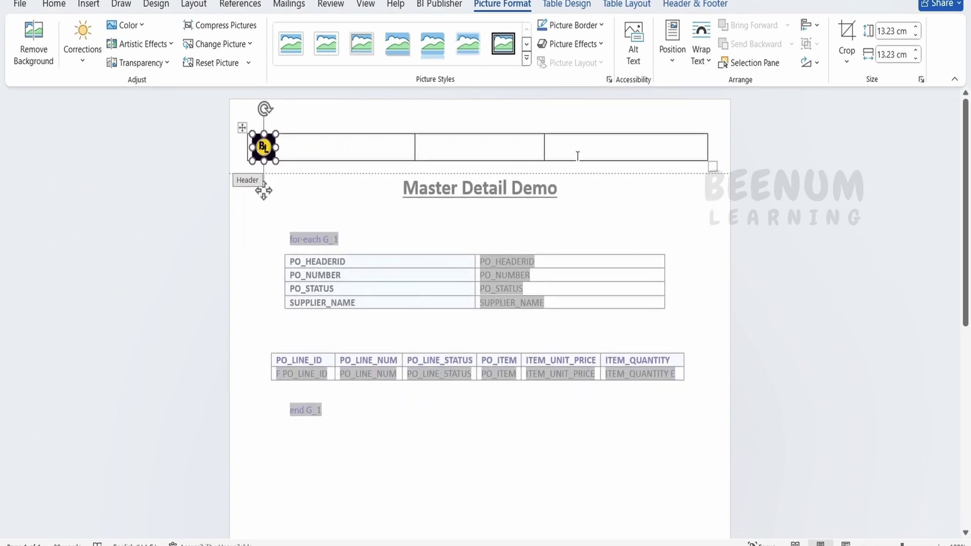
click(587, 140)
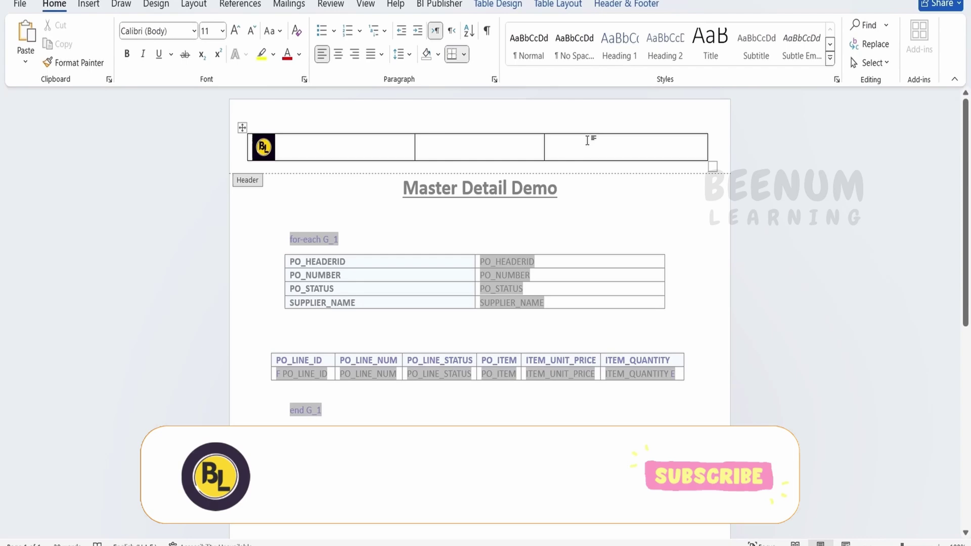
click(488, 149)
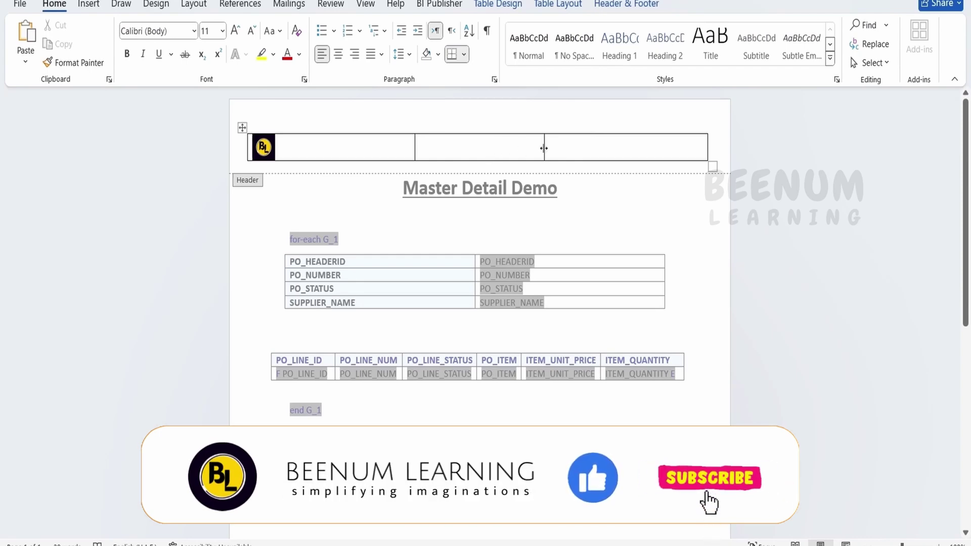
drag(544, 147, 594, 147)
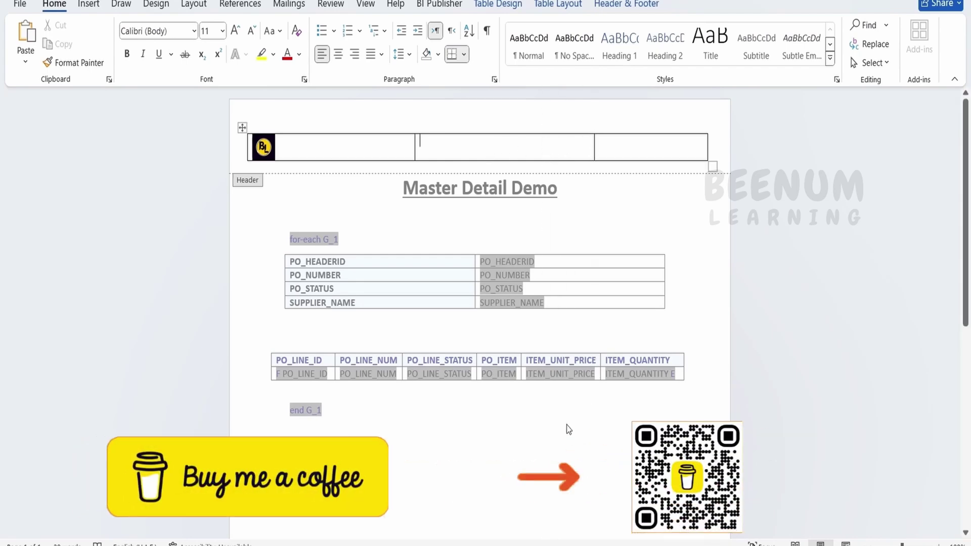
- Copy the <?xdoxslt:sysdate('DD MON YYYY HH:MI AM')?> tag from Notepad++ into the header's middle cell
key(alt+Tab)
scroll(334, 317, down, 2)
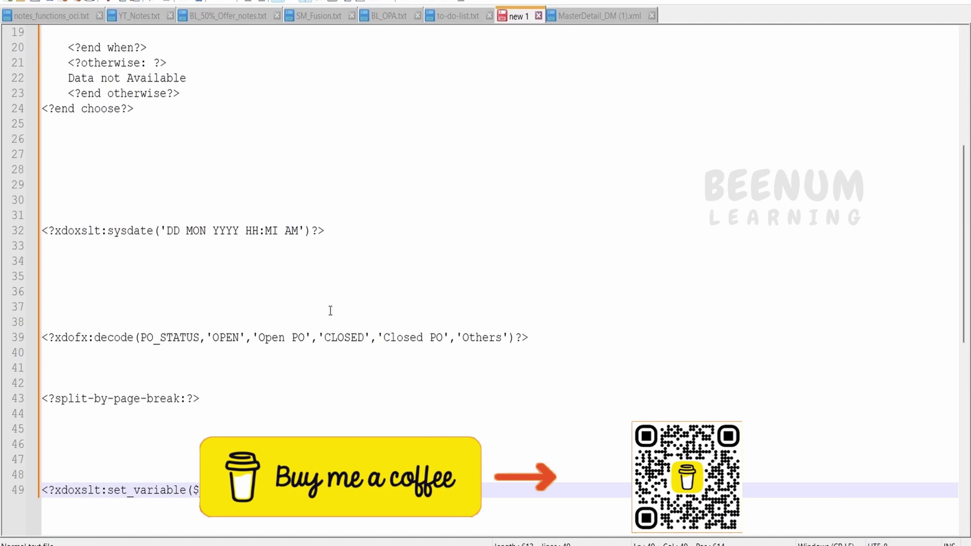
drag(351, 226, 15, 230)
key(ctrl+c)
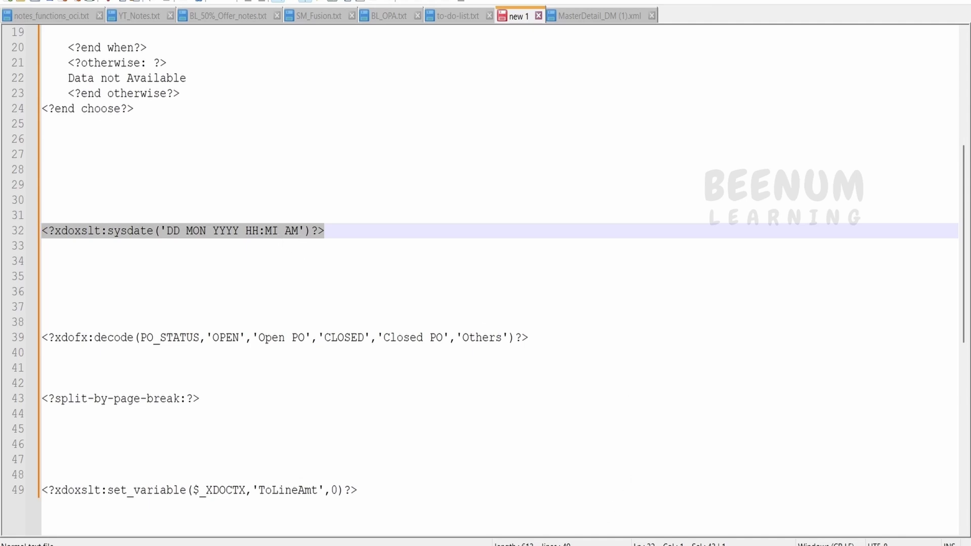
click(606, 488)
key(ctrl+v)
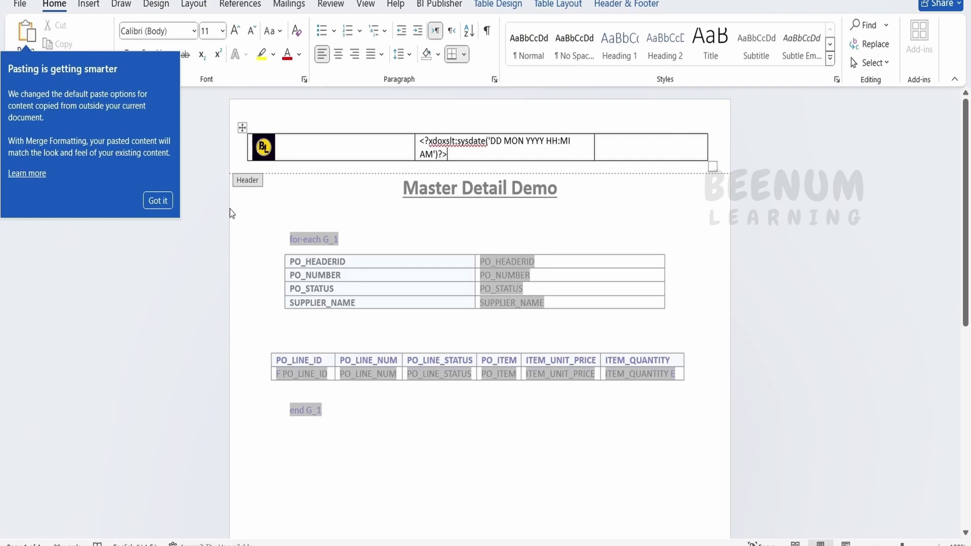
- Close the header and preview as PDF, showing the logo and 21 DEC 2024 12:12 AM
click(162, 201)
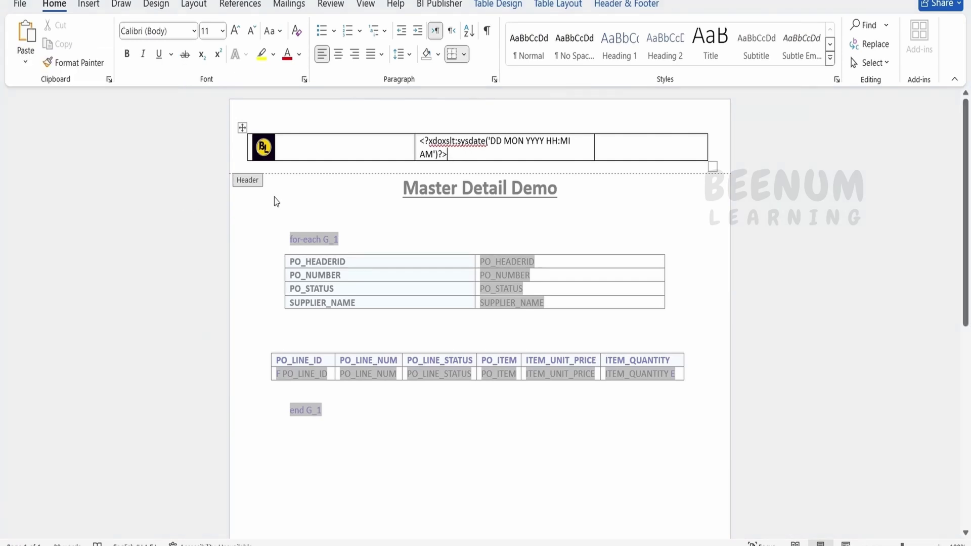
double_click(476, 217)
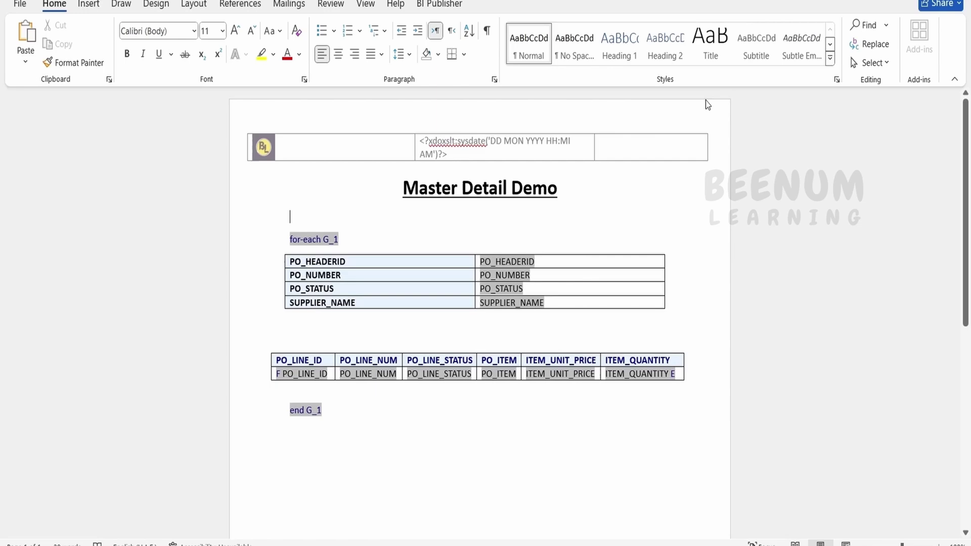
click(439, 4)
click(583, 30)
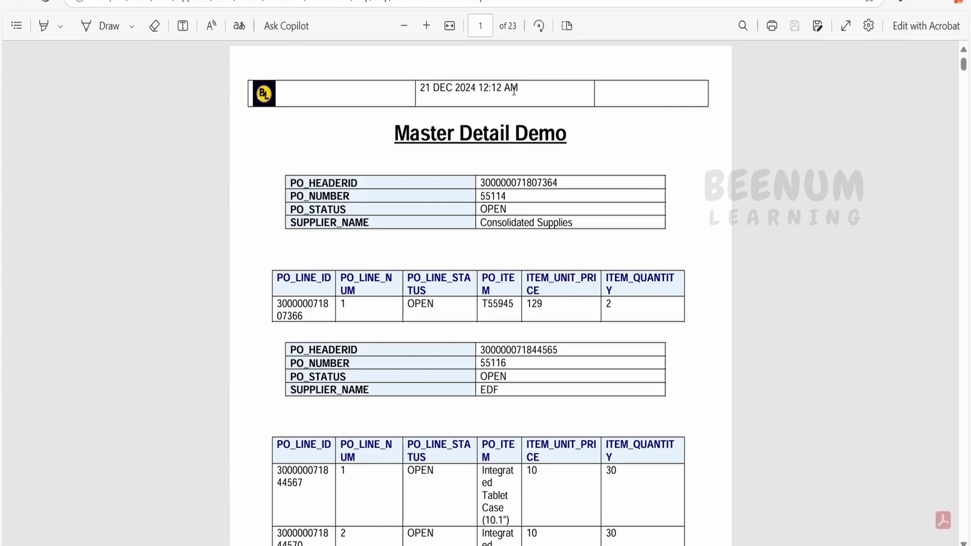
scroll(516, 96, down, 10)
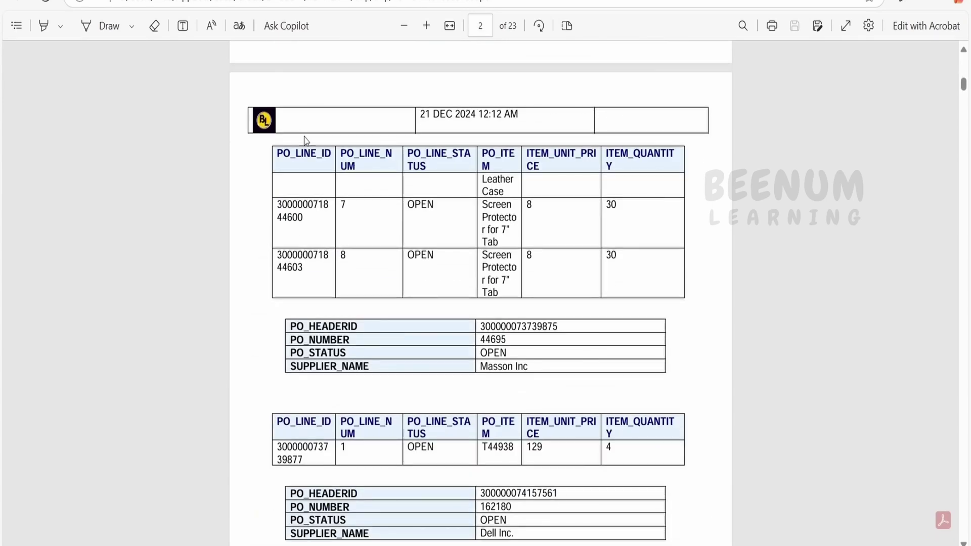
- Set the header table's borders to No Border
key(alt+Tab)
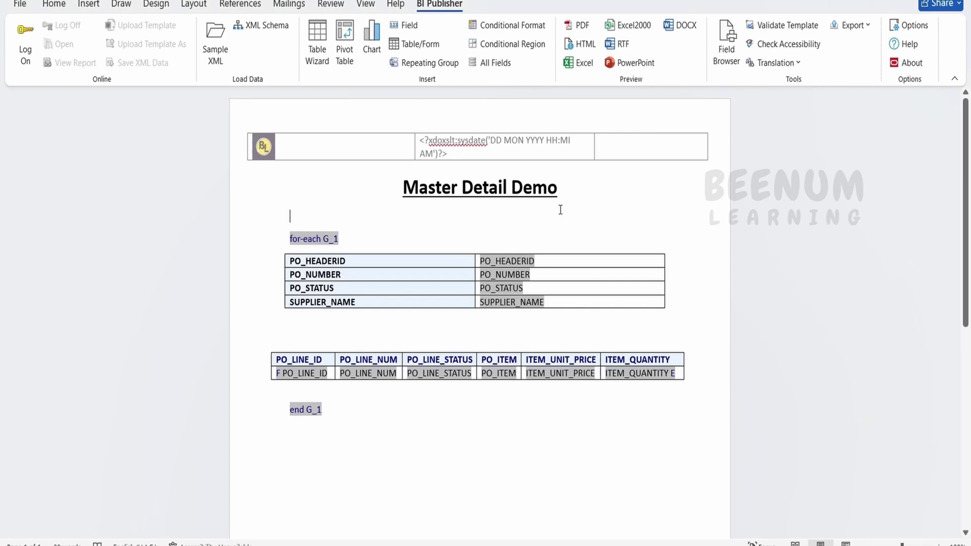
double_click(647, 155)
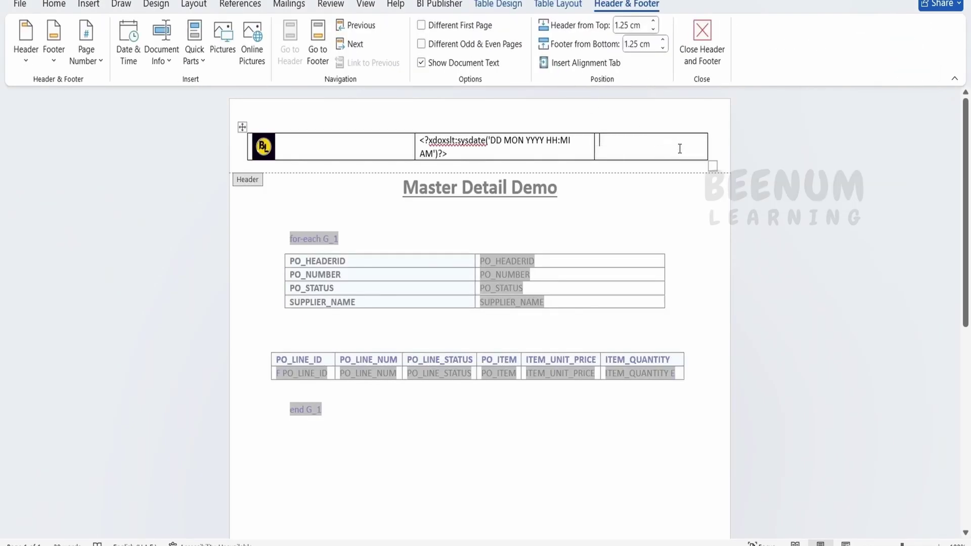
click(242, 127)
right_click(243, 128)
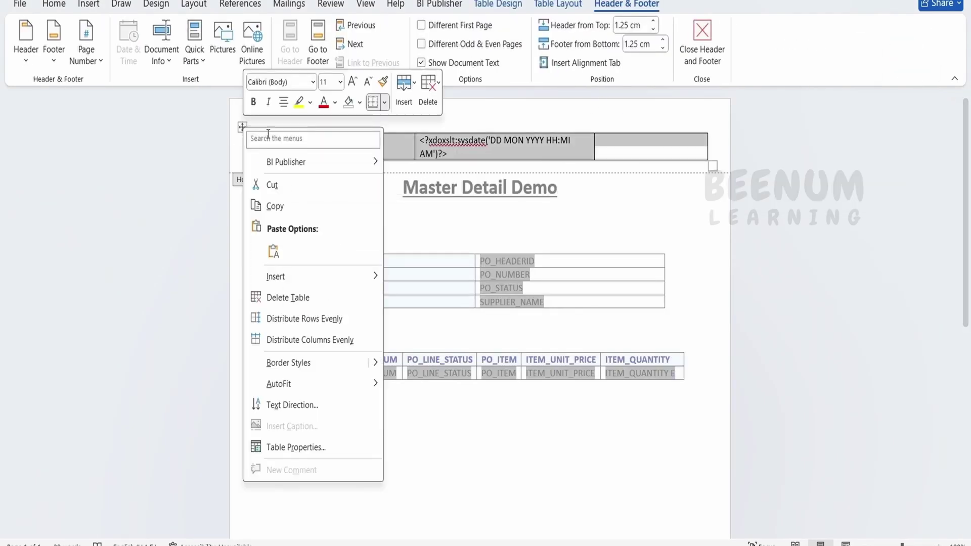
key(Escape)
right_click(277, 147)
click(420, 121)
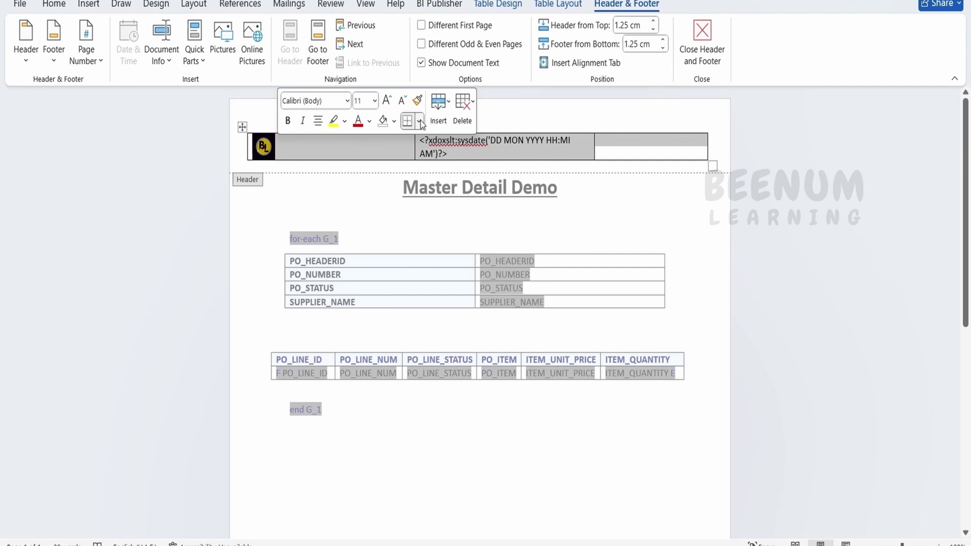
click(420, 121)
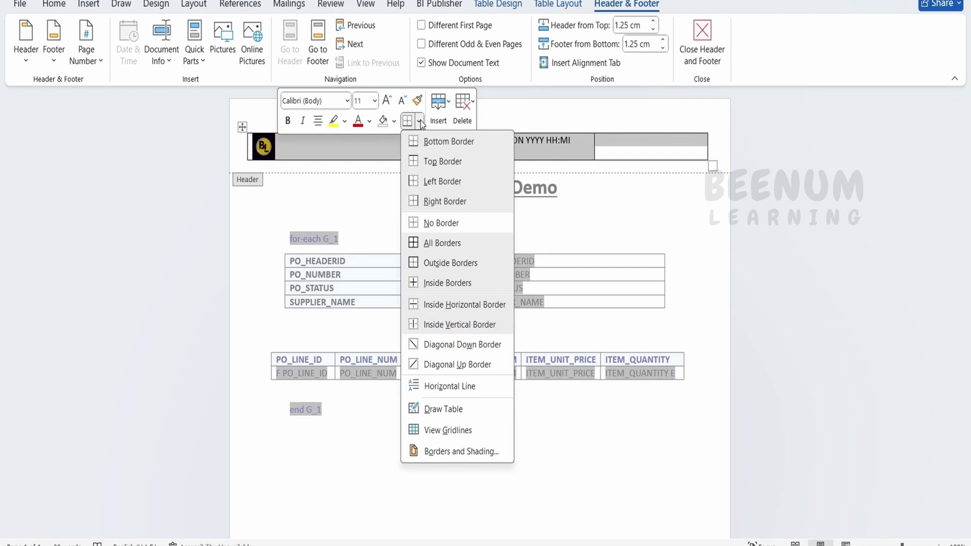
click(440, 223)
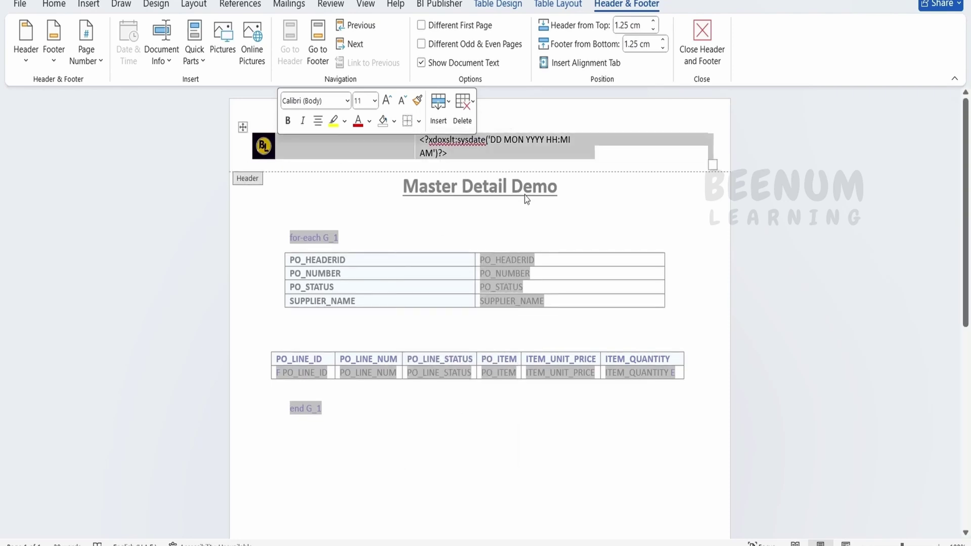
- Close the header and generate a fresh BI Publisher PDF preview
double_click(500, 233)
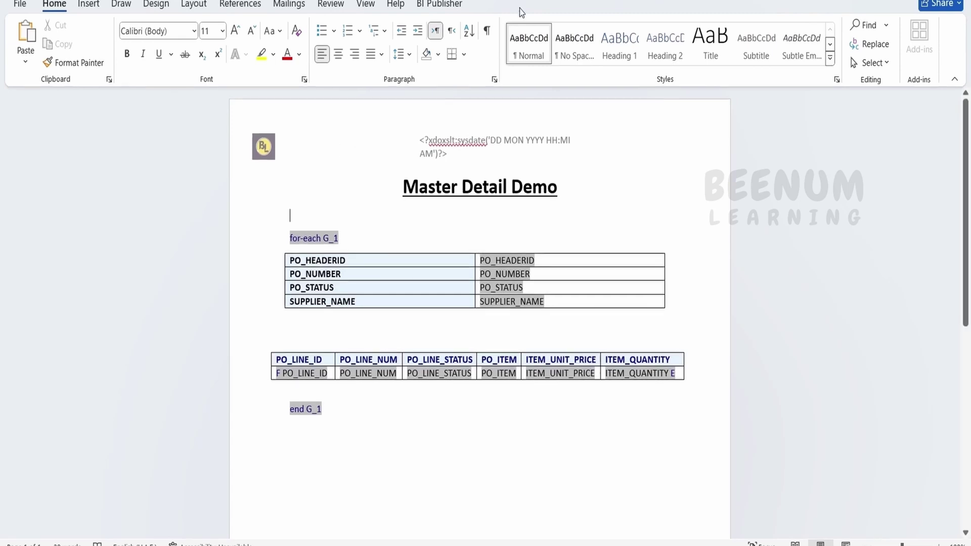
click(445, 6)
click(579, 26)
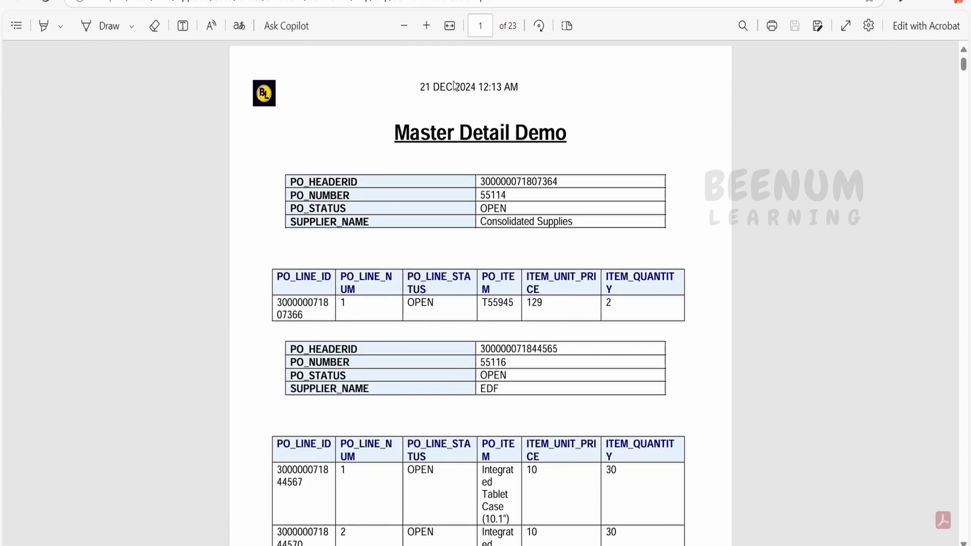
scroll(546, 124, down, 10)
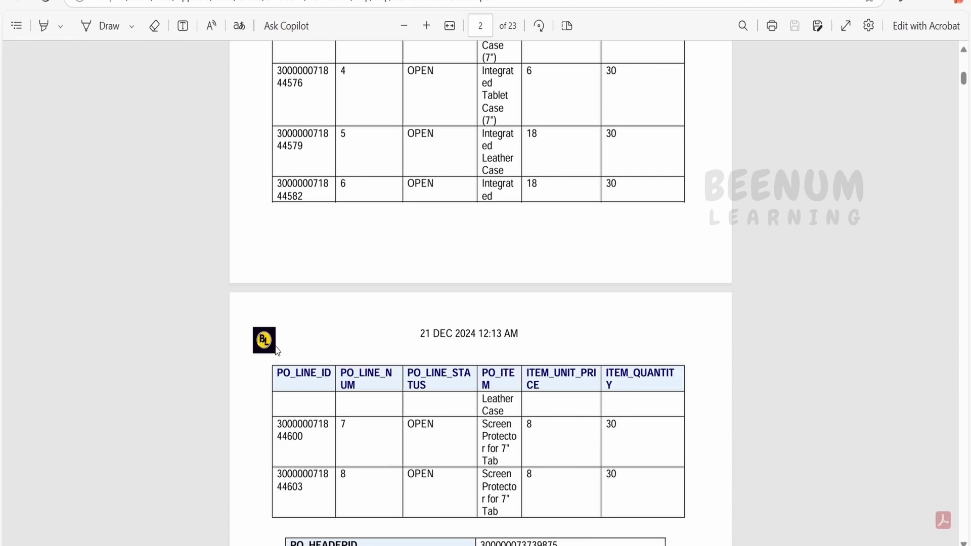
scroll(277, 350, up, 10)
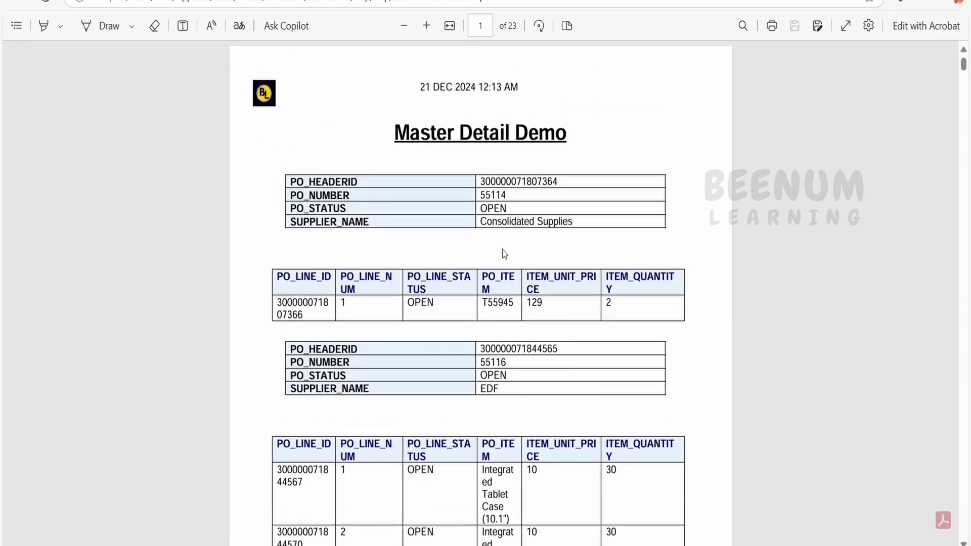
scroll(504, 254, down, 10)
scroll(461, 422, down, 8)
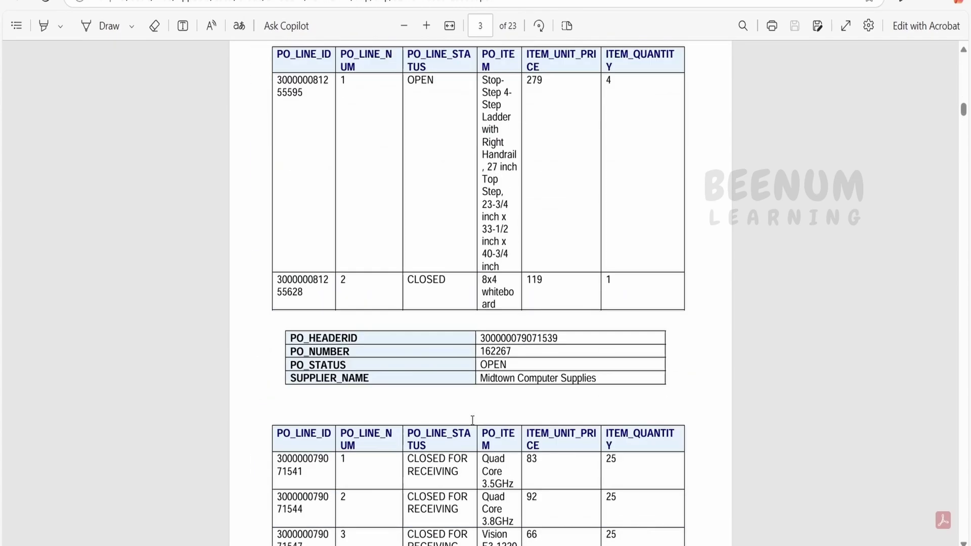
scroll(472, 420, down, 8)
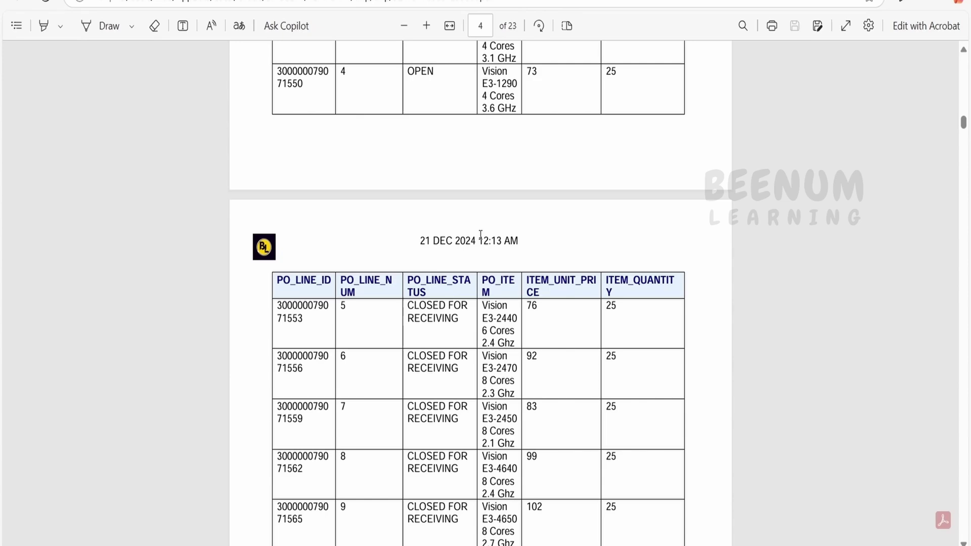
scroll(467, 311, down, 4)
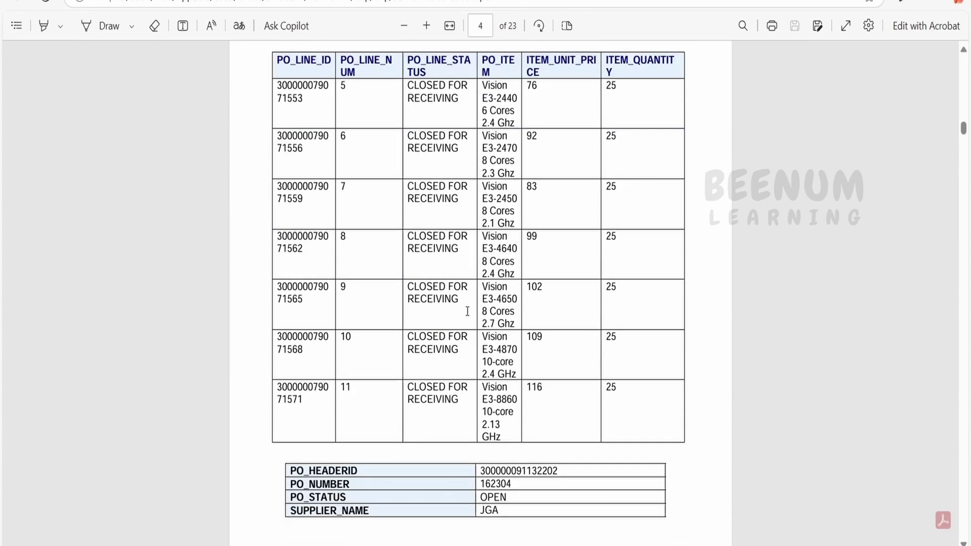
scroll(466, 324, down, 10)
scroll(473, 327, up, 9)
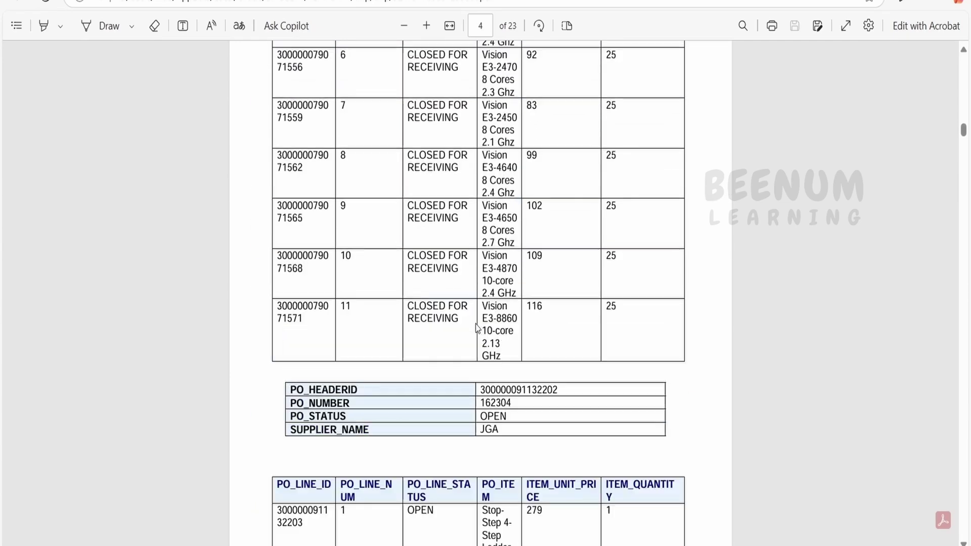
scroll(476, 328, up, 15)
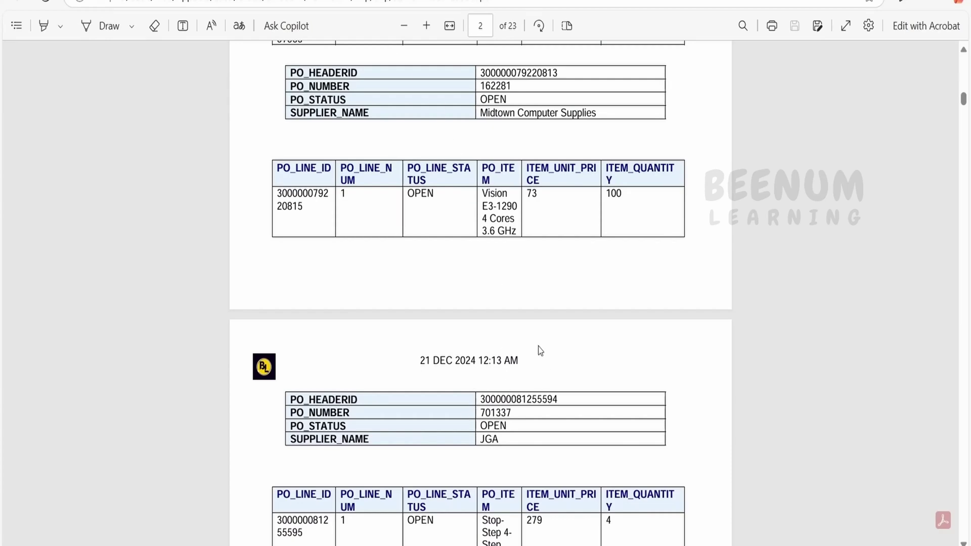
- Insert a date-and-time field in the 21/12/2024 12:14 PM format into the header
key(alt+Tab)
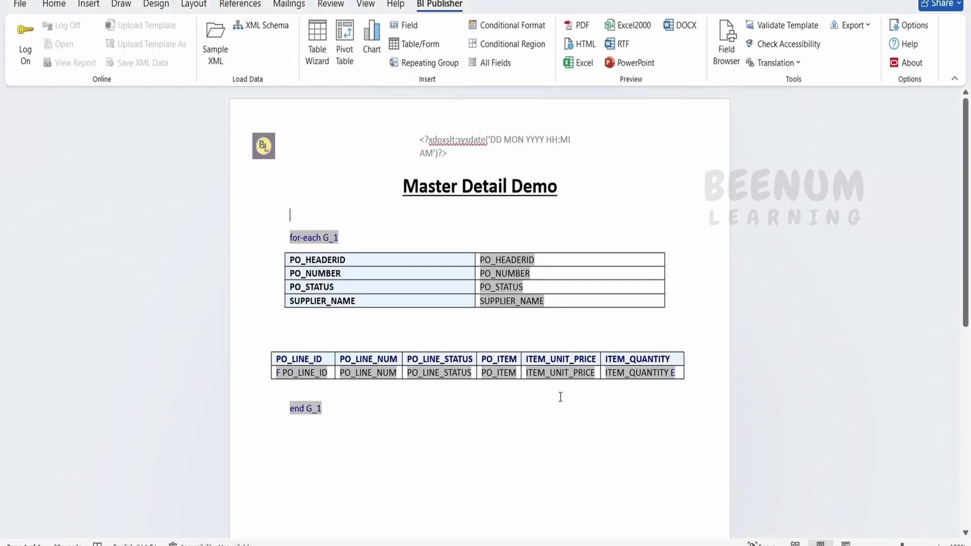
double_click(552, 132)
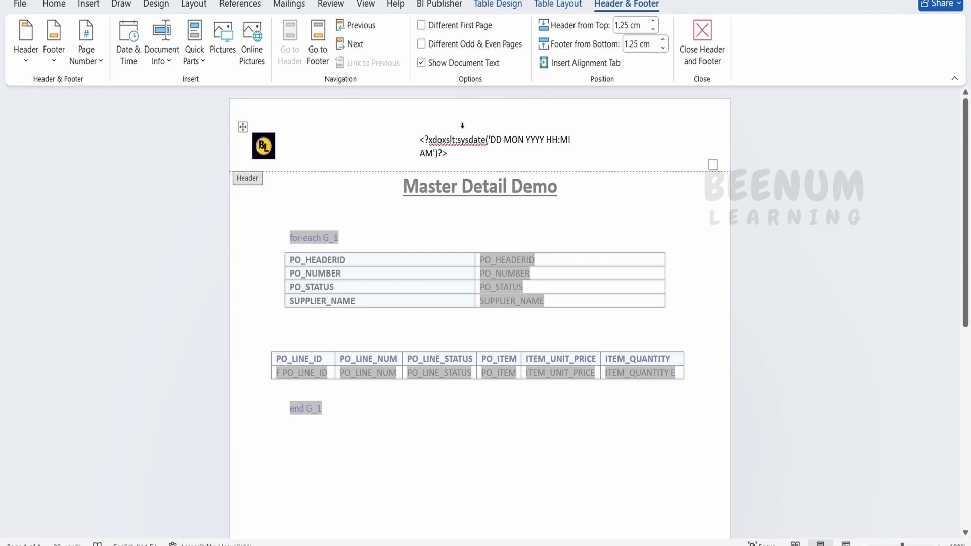
click(88, 3)
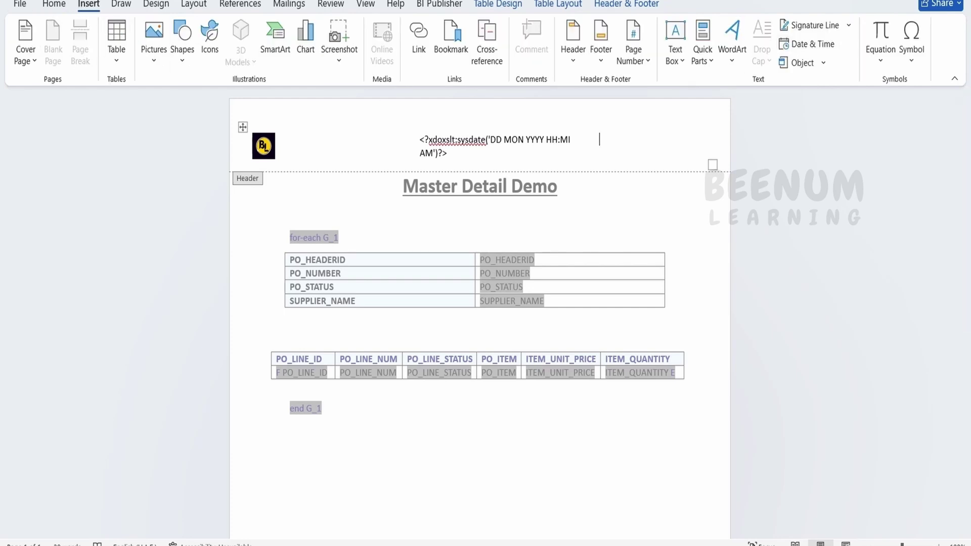
click(810, 46)
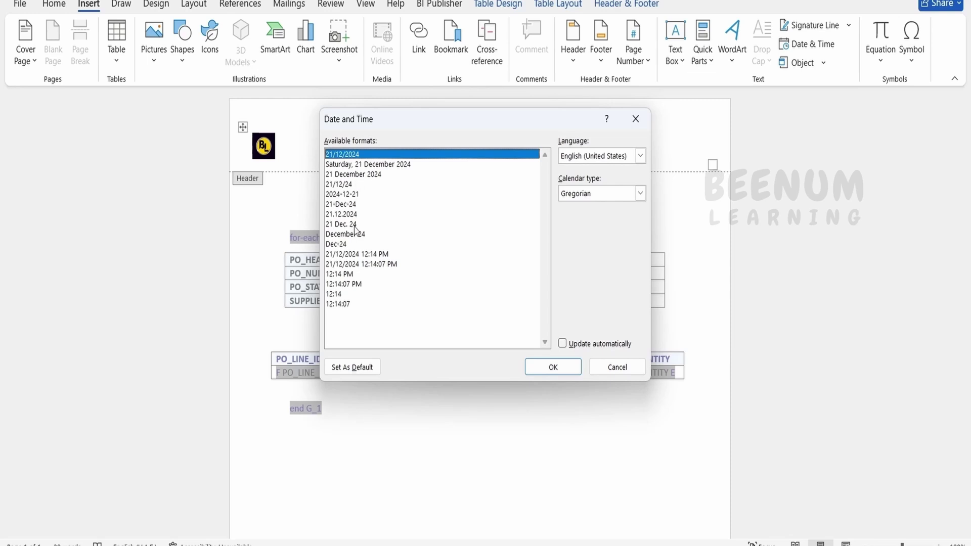
click(367, 256)
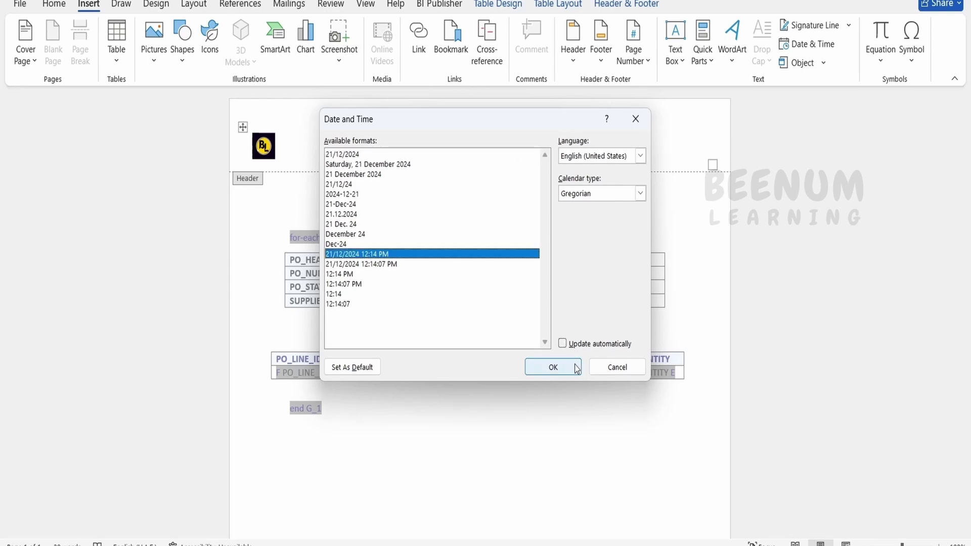
click(553, 366)
- Close the header and preview the template as a PDF in BI Publisher
double_click(659, 215)
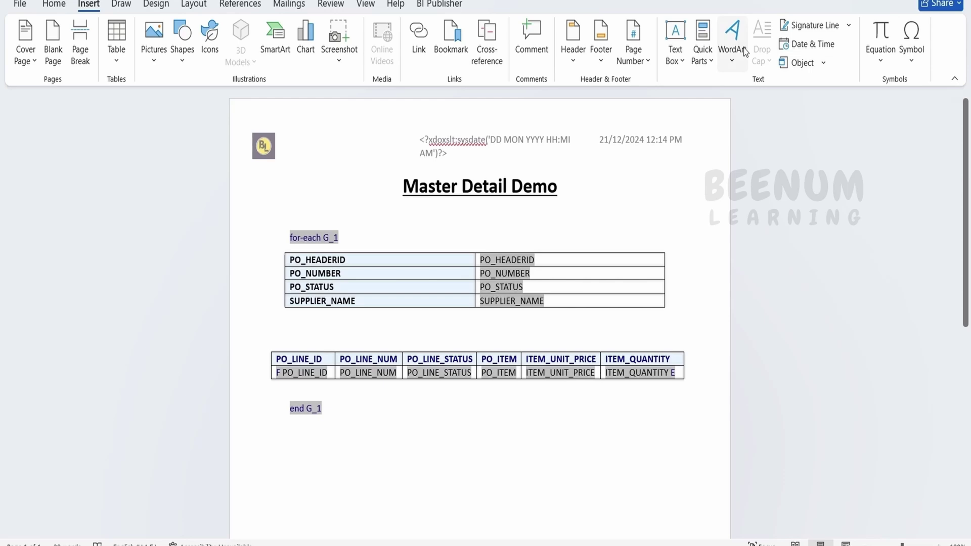
click(452, 6)
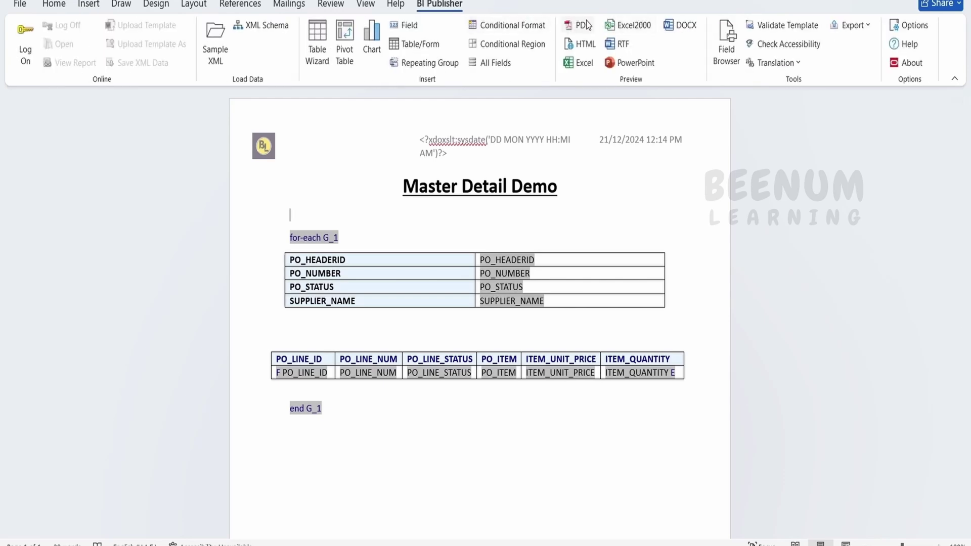
click(580, 27)
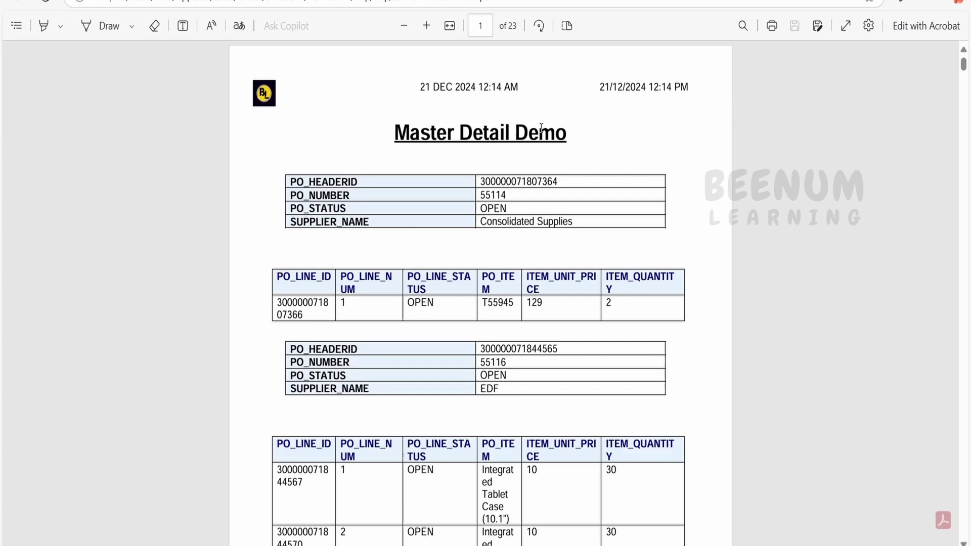
triple_click(492, 85)
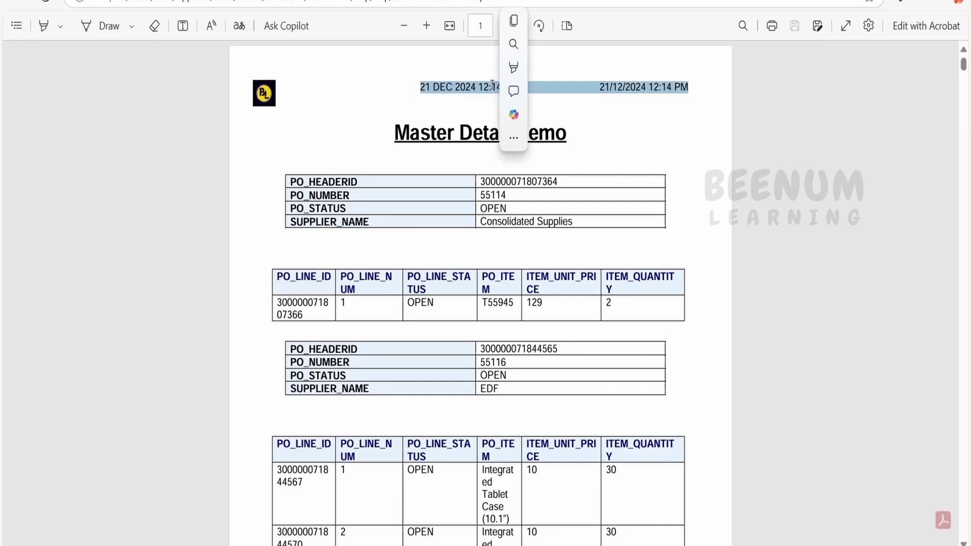
click(459, 84)
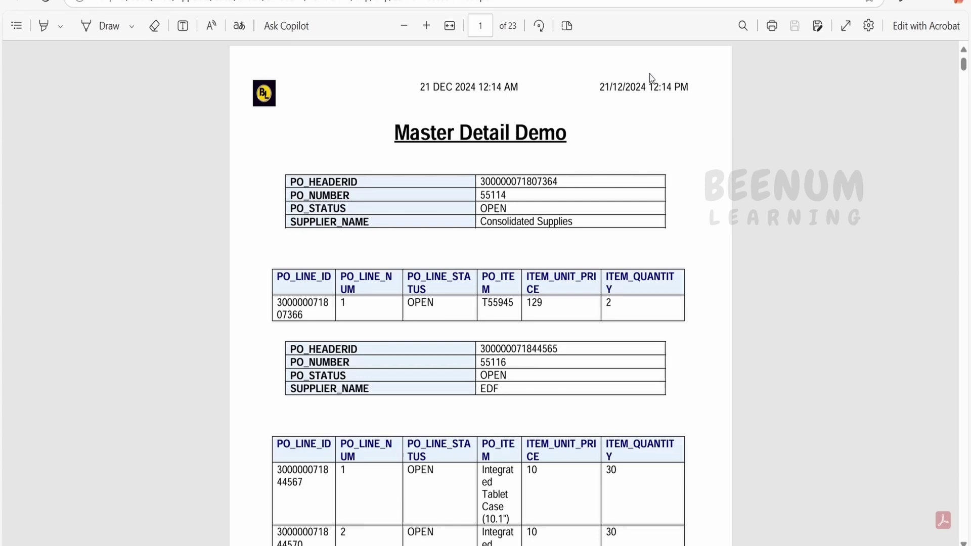
scroll(652, 101, down, 10)
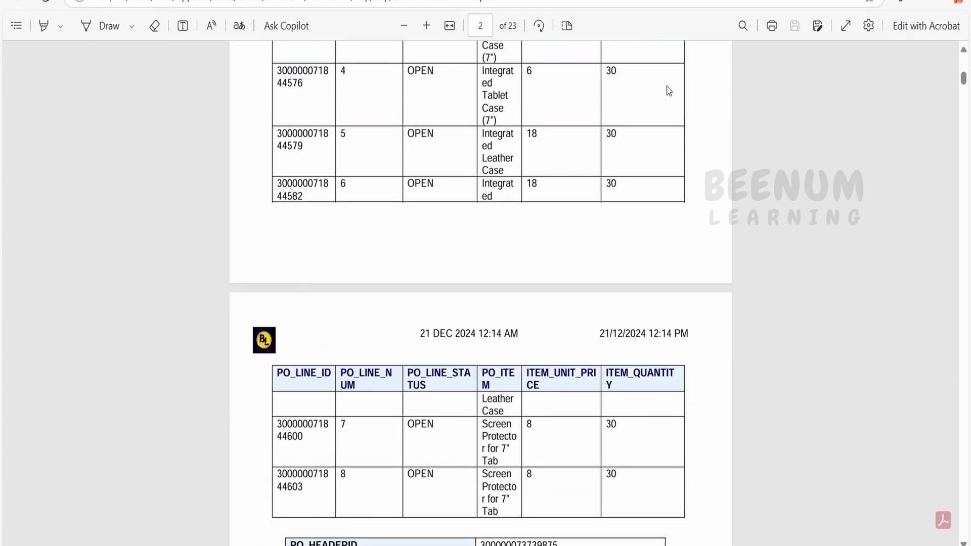
scroll(648, 213, down, 2)
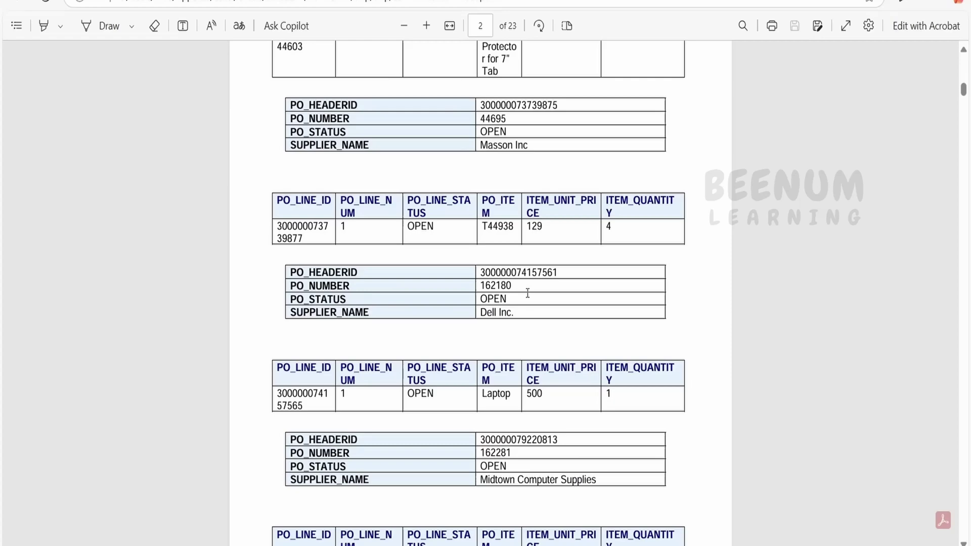
scroll(529, 296, up, 12)
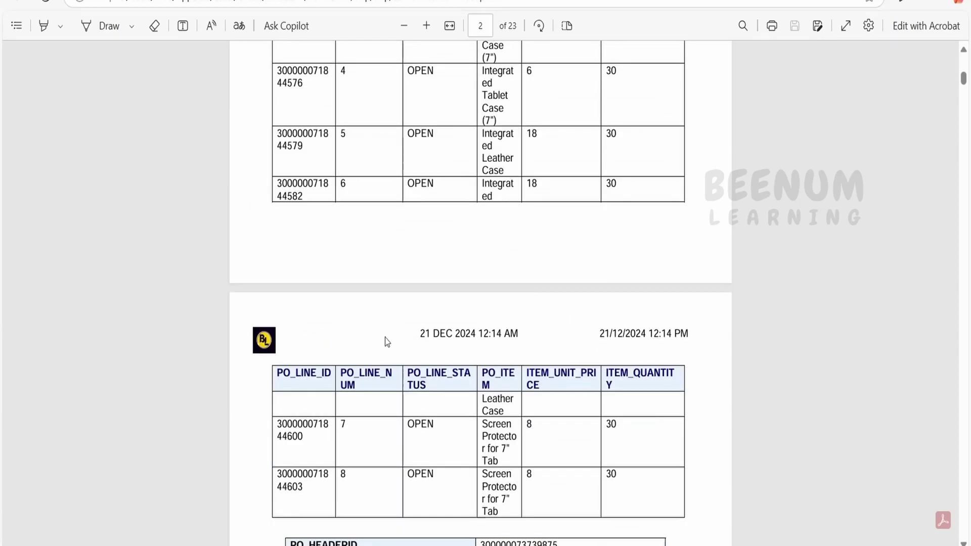